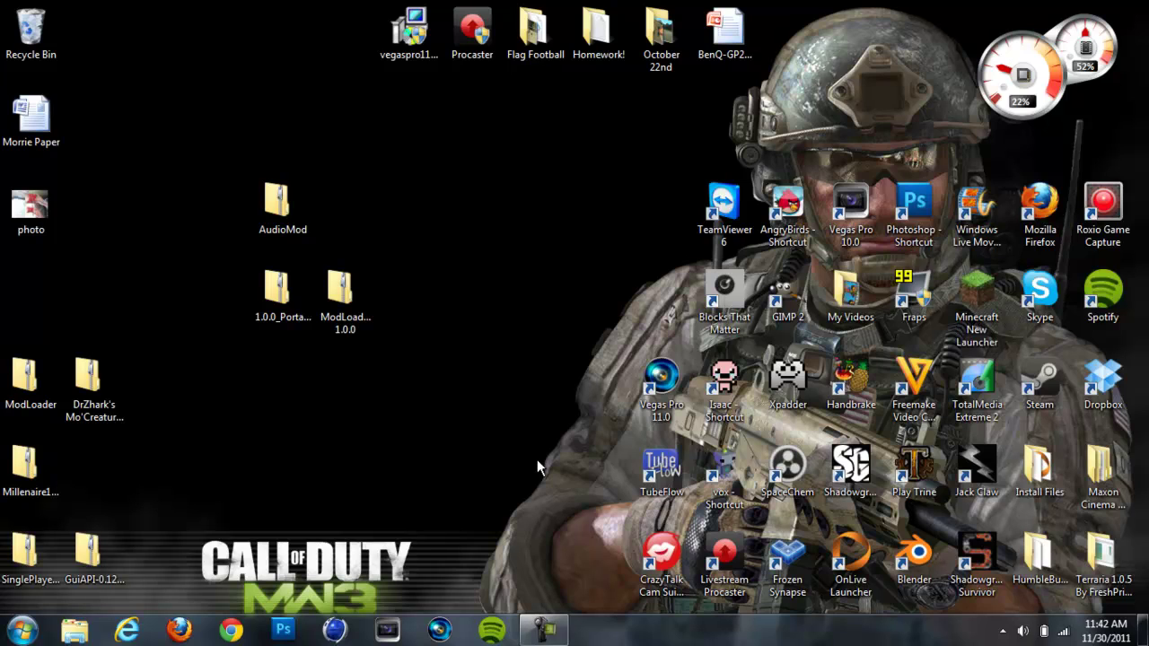
Step: Group the PortalGun, AudioMod, ModLoaderMp 1.0.0 and ModLoader archives into a two-by-two block on the desktop
{"action": "left_click_drag", "start_coordinate": [285, 323], "coordinate": [269, 308]}
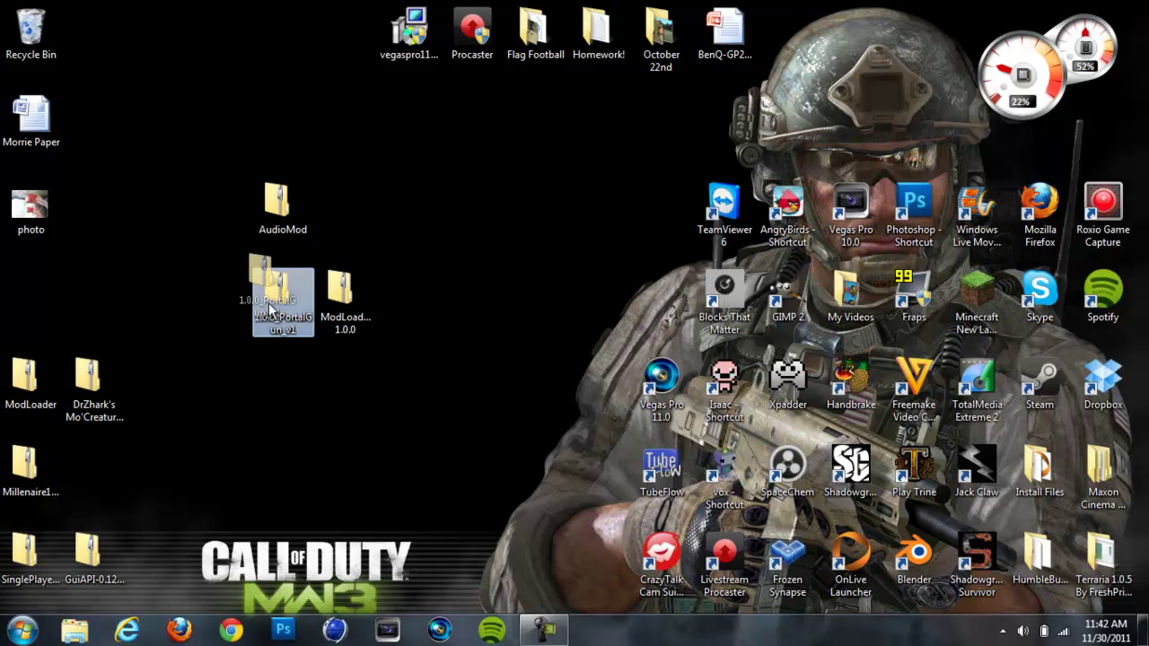
{"action": "left_click", "coordinate": [400, 338]}
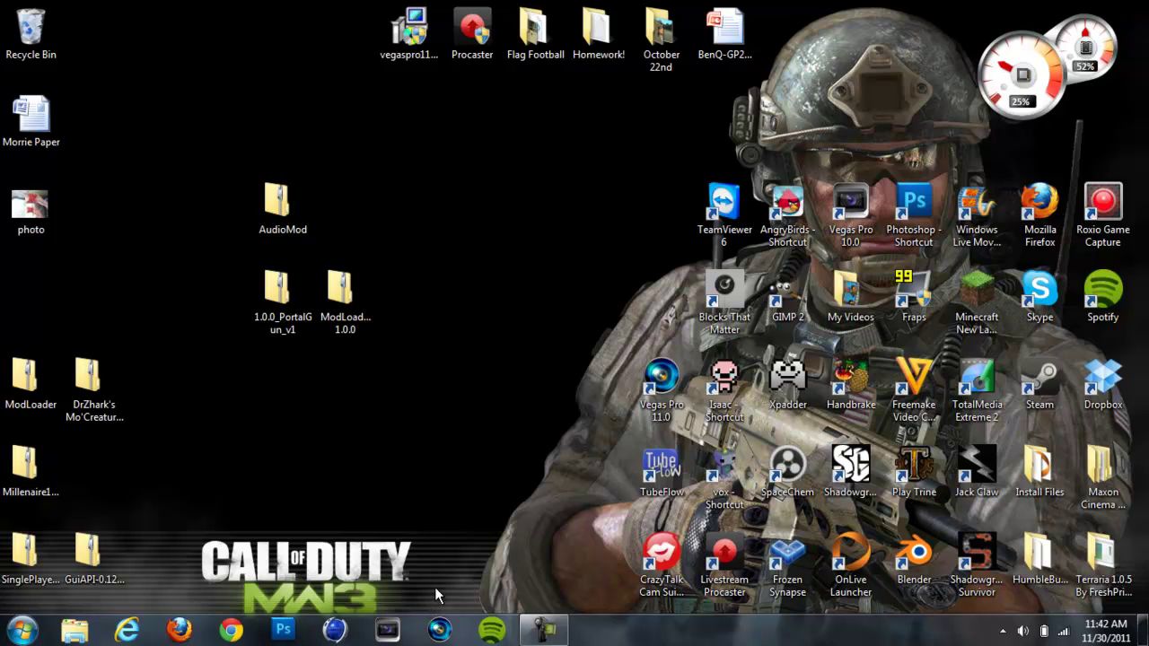
{"action": "mouse_move", "coordinate": [426, 576]}
{"action": "left_mouse_down"}
{"action": "mouse_move", "coordinate": [250, 527]}
{"action": "mouse_move", "coordinate": [192, 531]}
{"action": "mouse_move", "coordinate": [354, 591]}
{"action": "mouse_move", "coordinate": [416, 586]}
{"action": "mouse_move", "coordinate": [321, 550]}
{"action": "mouse_move", "coordinate": [202, 527]}
{"action": "mouse_move", "coordinate": [200, 540]}
{"action": "mouse_move", "coordinate": [350, 582]}
{"action": "mouse_move", "coordinate": [410, 581]}
{"action": "left_mouse_up"}
{"action": "left_click_drag", "start_coordinate": [293, 216], "coordinate": [345, 221]}
{"action": "left_click_drag", "start_coordinate": [276, 289], "coordinate": [264, 206]}
{"action": "left_click_drag", "start_coordinate": [334, 298], "coordinate": [280, 296]}
{"action": "left_click", "coordinate": [405, 303]}
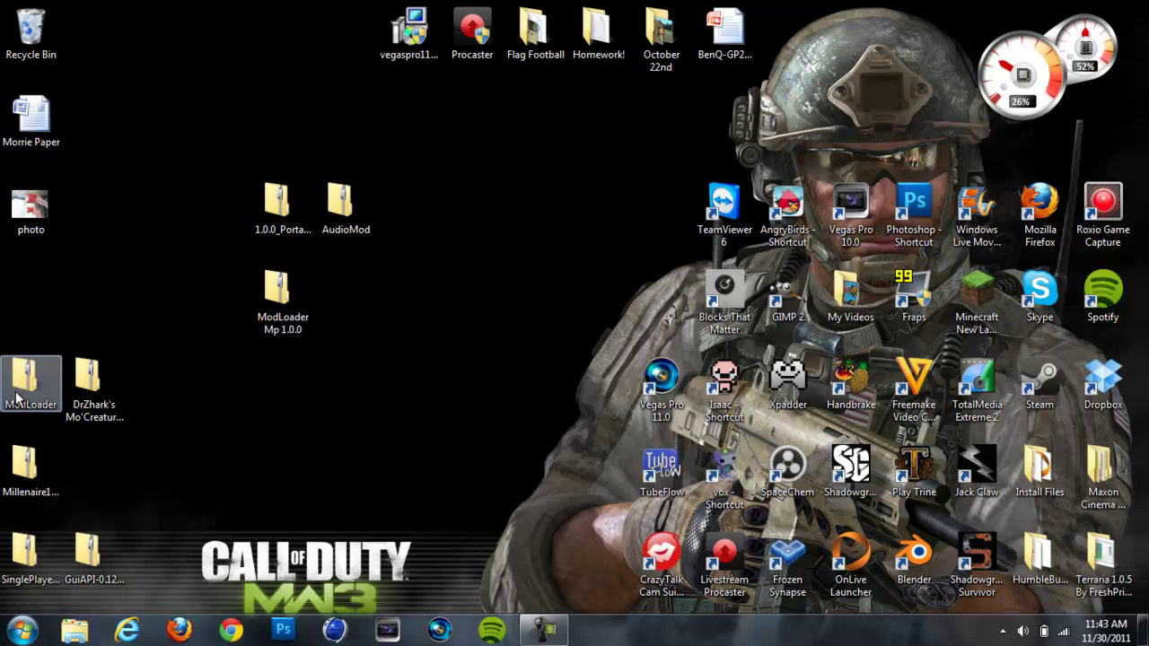
{"action": "left_click_drag", "start_coordinate": [15, 377], "coordinate": [330, 293]}
{"action": "left_click", "coordinate": [440, 247]}
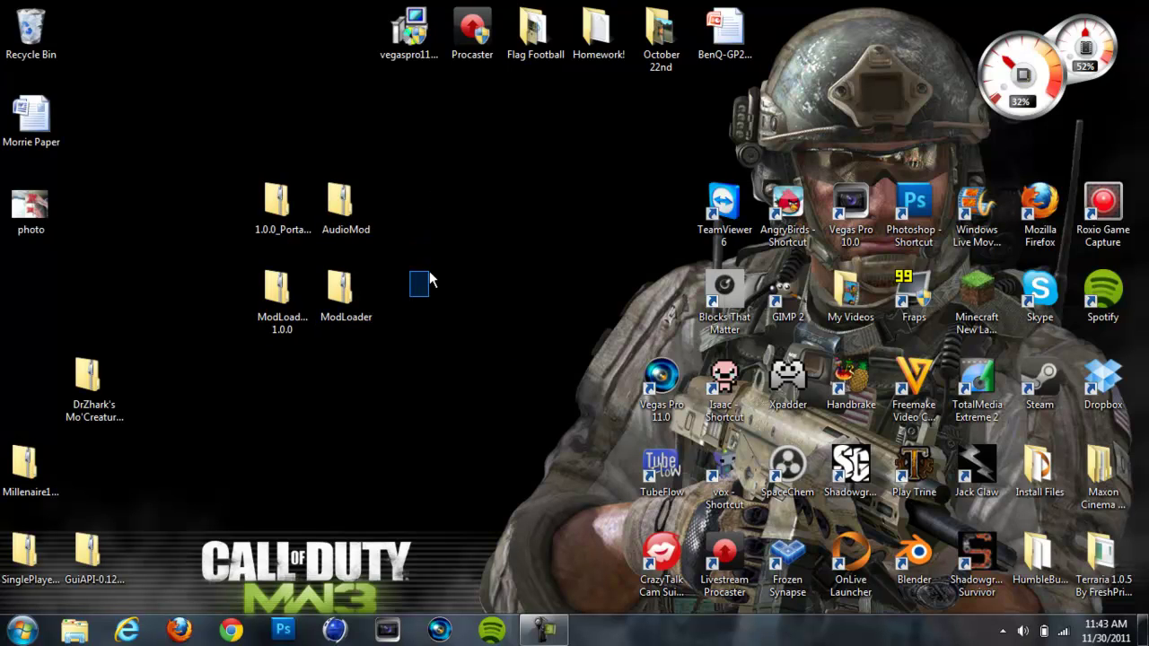
Step: Move the DrZhark's Mo'Creatures archive down beside the Millenaire archive on the desktop
{"action": "left_click_drag", "start_coordinate": [430, 272], "coordinate": [430, 272]}
{"action": "left_click_drag", "start_coordinate": [392, 190], "coordinate": [412, 257]}
{"action": "left_click_drag", "start_coordinate": [405, 302], "coordinate": [383, 192]}
{"action": "left_click_drag", "start_coordinate": [87, 382], "coordinate": [88, 468]}
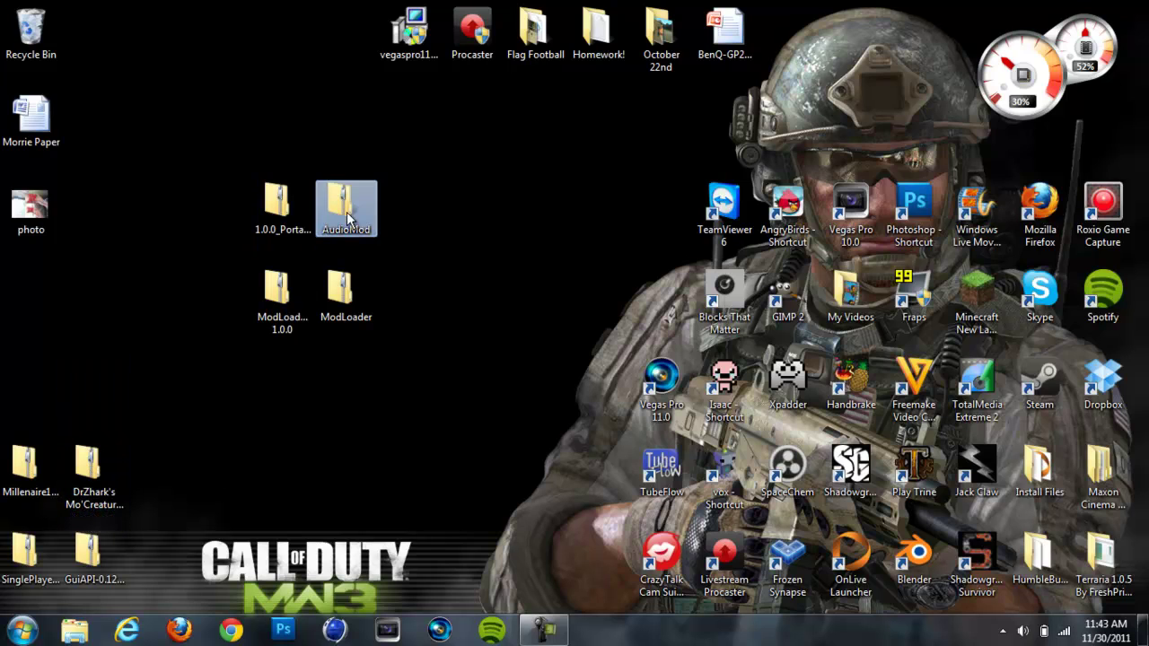
{"action": "left_click", "coordinate": [280, 294]}
{"action": "left_click", "coordinate": [337, 289]}
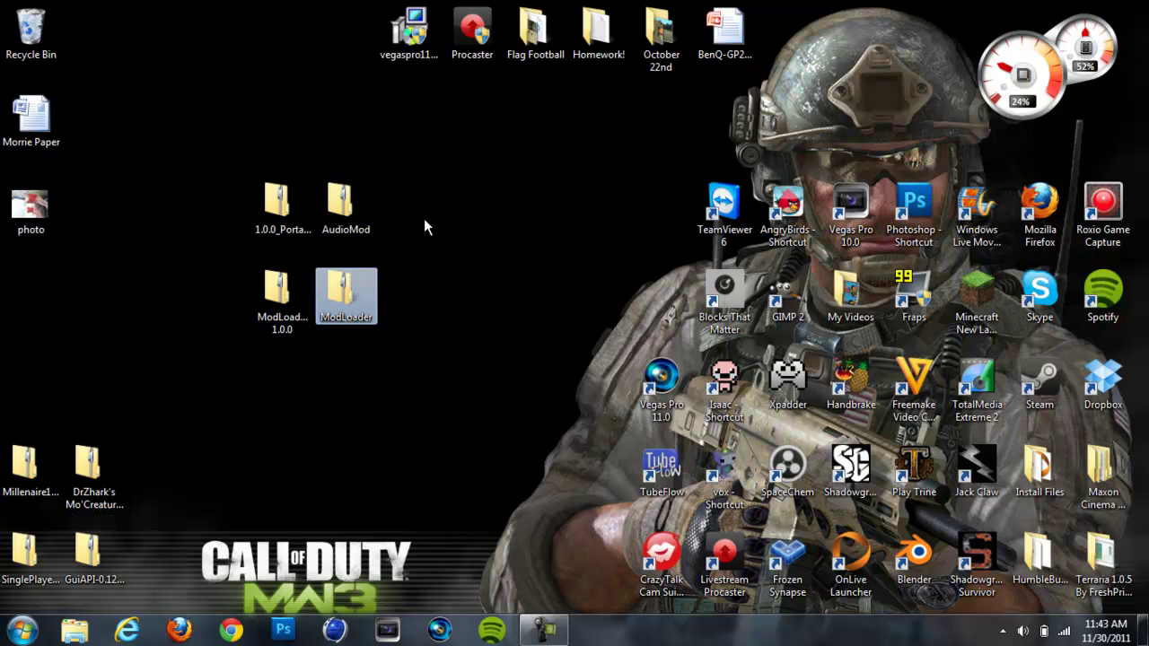
{"action": "left_click", "coordinate": [423, 218]}
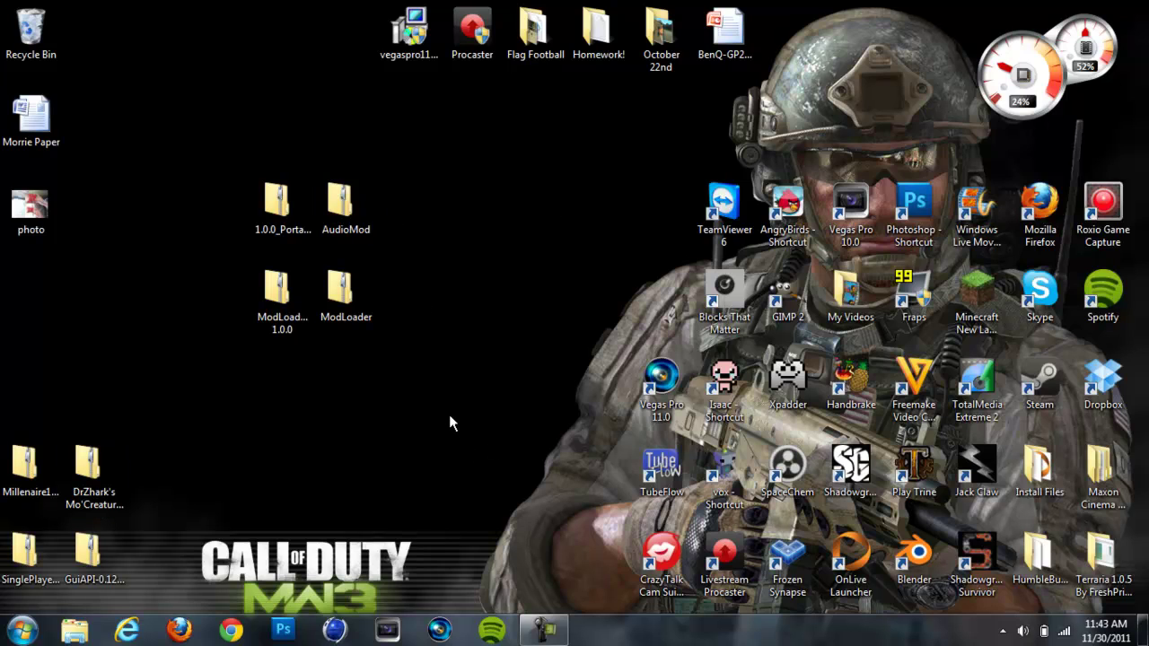
Step: Go to the %appdata% folder and open the .minecraft folder inside it
{"action": "key", "text": "super"}
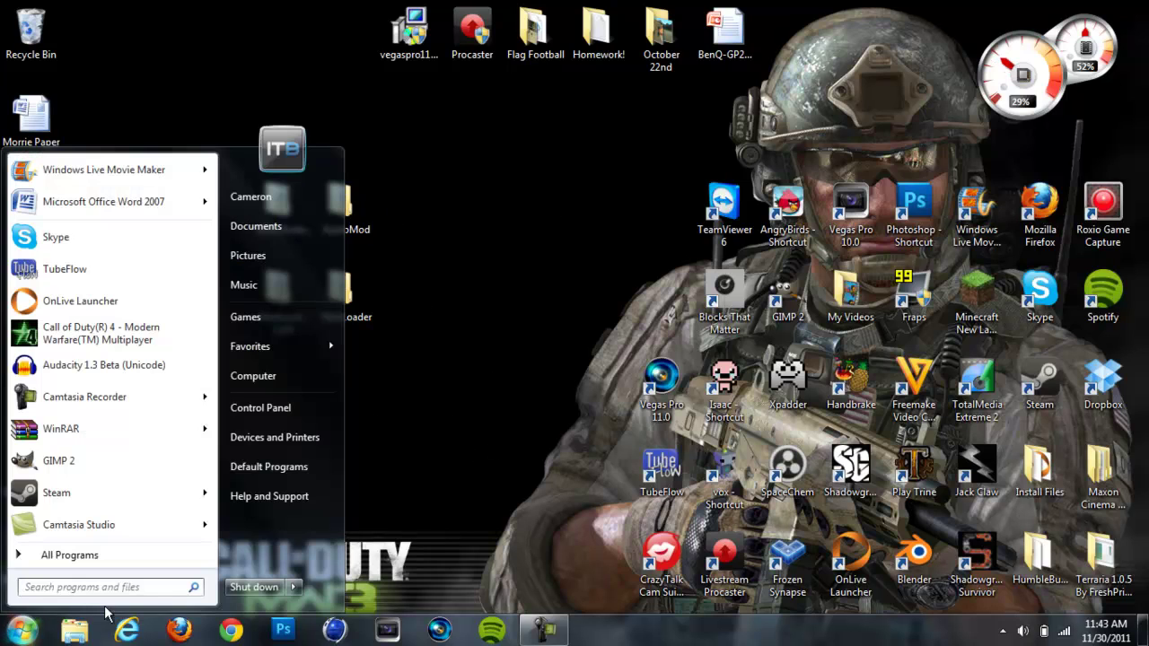
{"action": "type", "text": "%appda"}
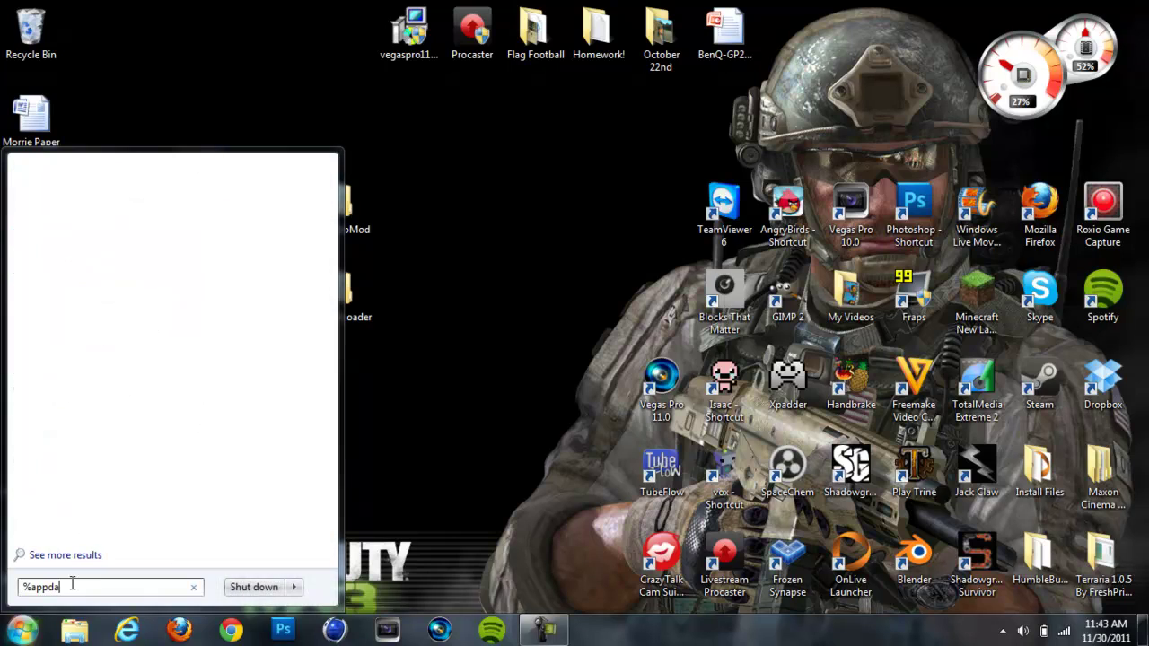
{"action": "type", "text": "ta%"}
{"action": "key", "text": "Return"}
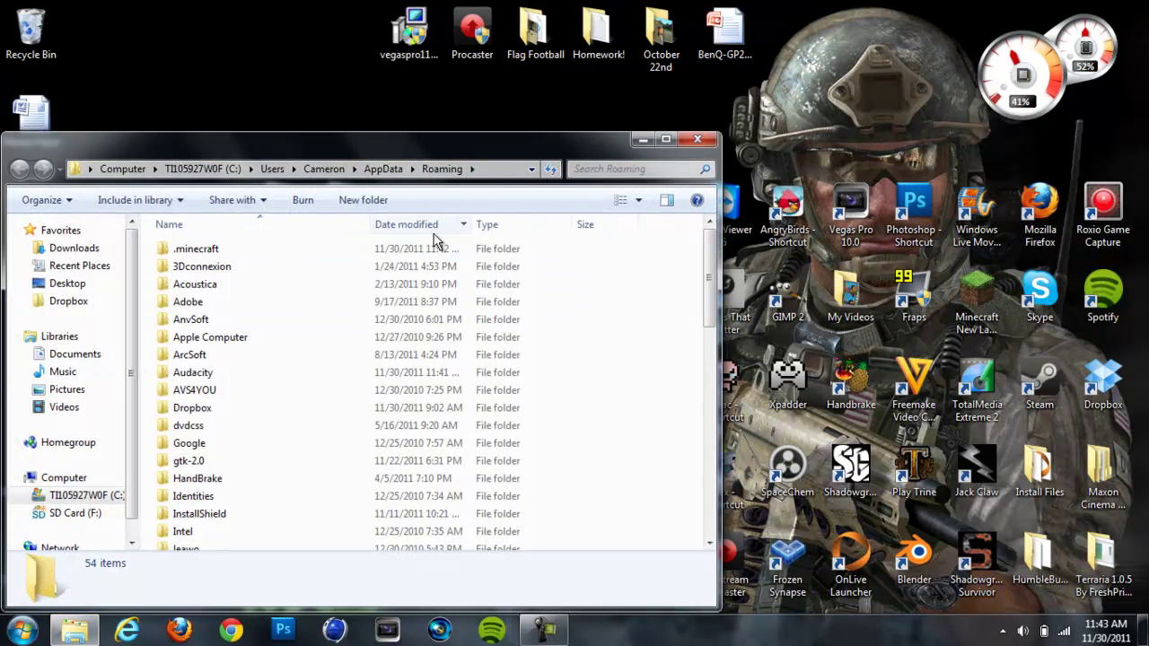
{"action": "double_click", "coordinate": [197, 250]}
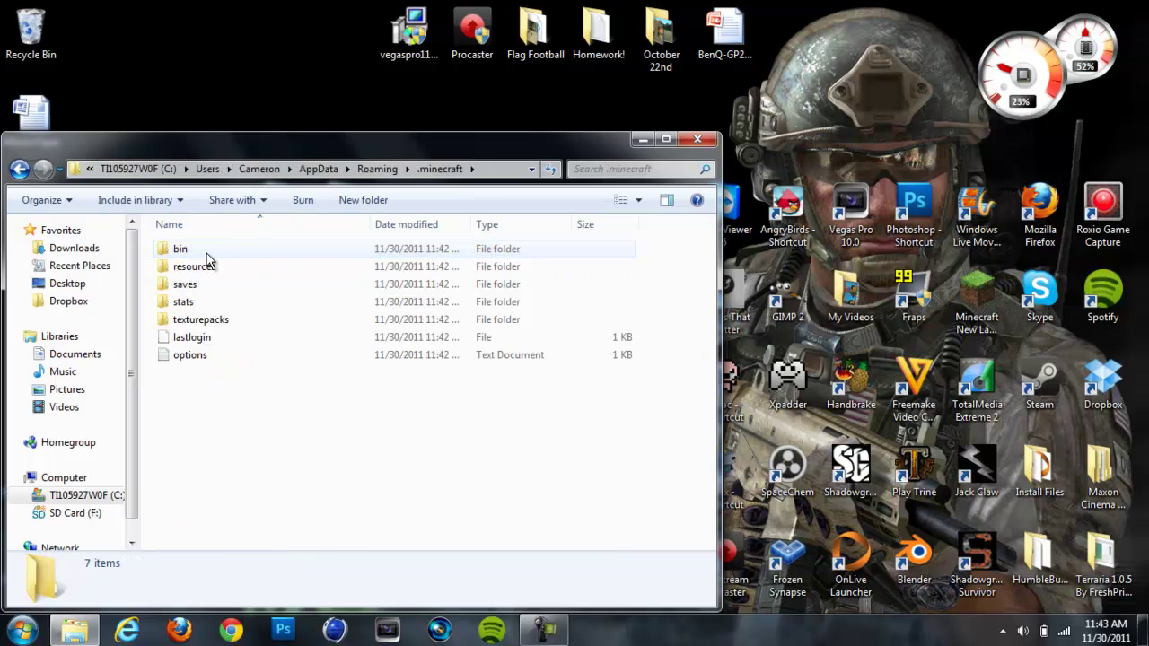
Step: Move the .minecraft window aside so the grouped mod archives on the desktop are uncovered
{"action": "left_click_drag", "start_coordinate": [400, 143], "coordinate": [592, 89]}
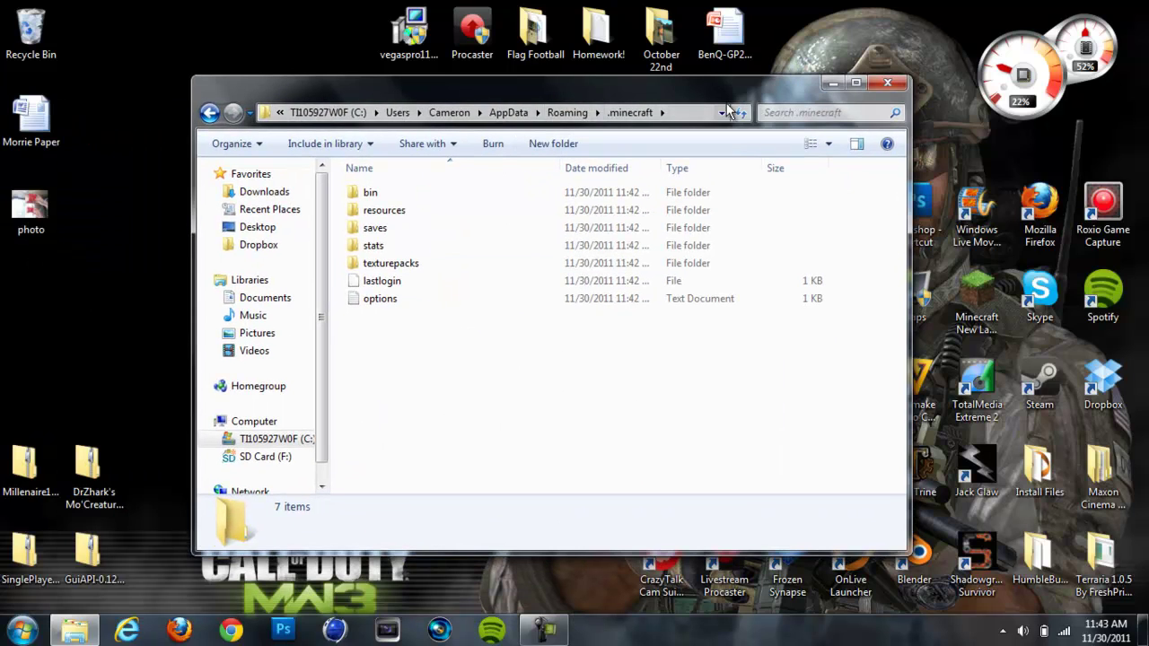
{"action": "left_click", "coordinate": [366, 194]}
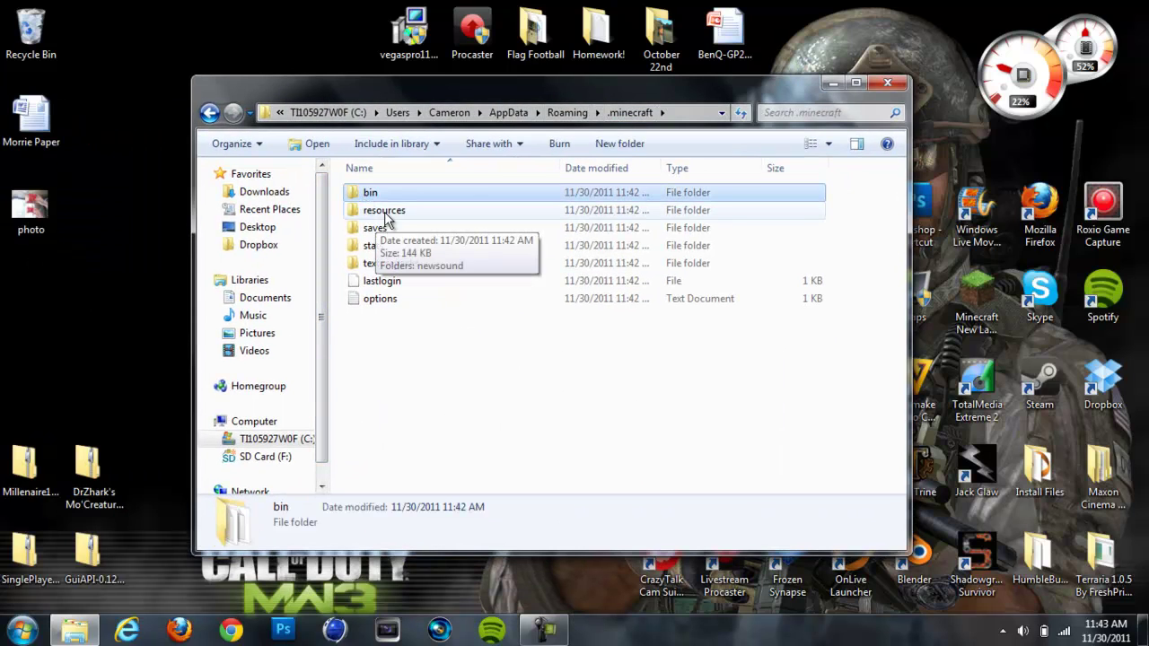
{"action": "left_click", "coordinate": [400, 353]}
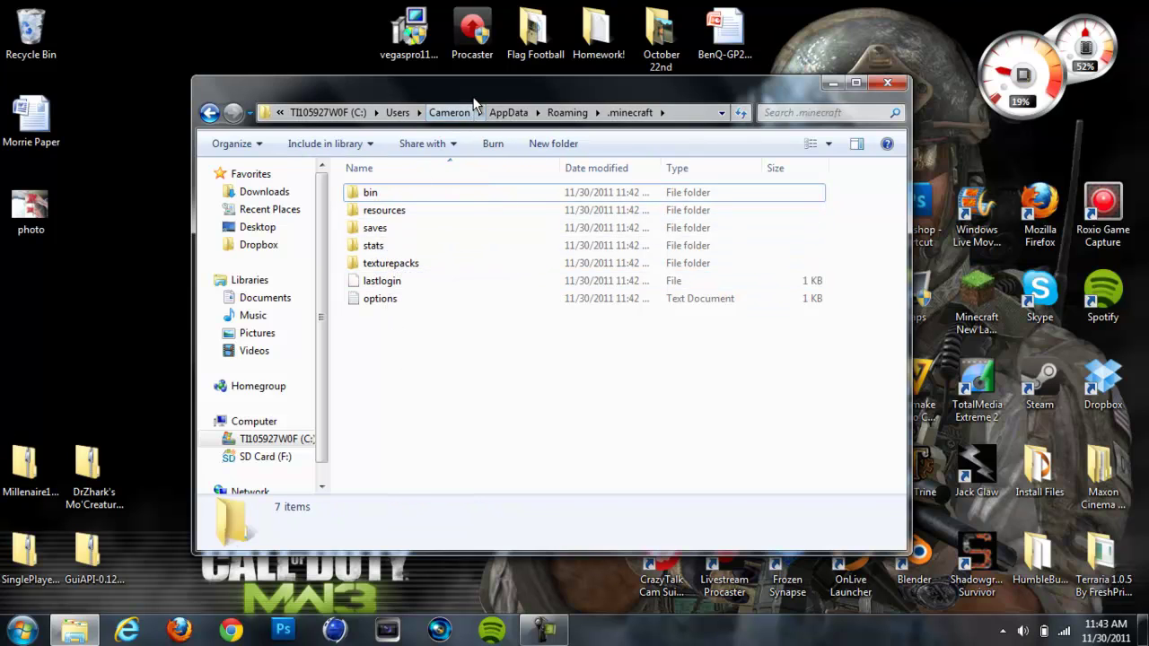
{"action": "left_click_drag", "start_coordinate": [529, 101], "coordinate": [803, 93]}
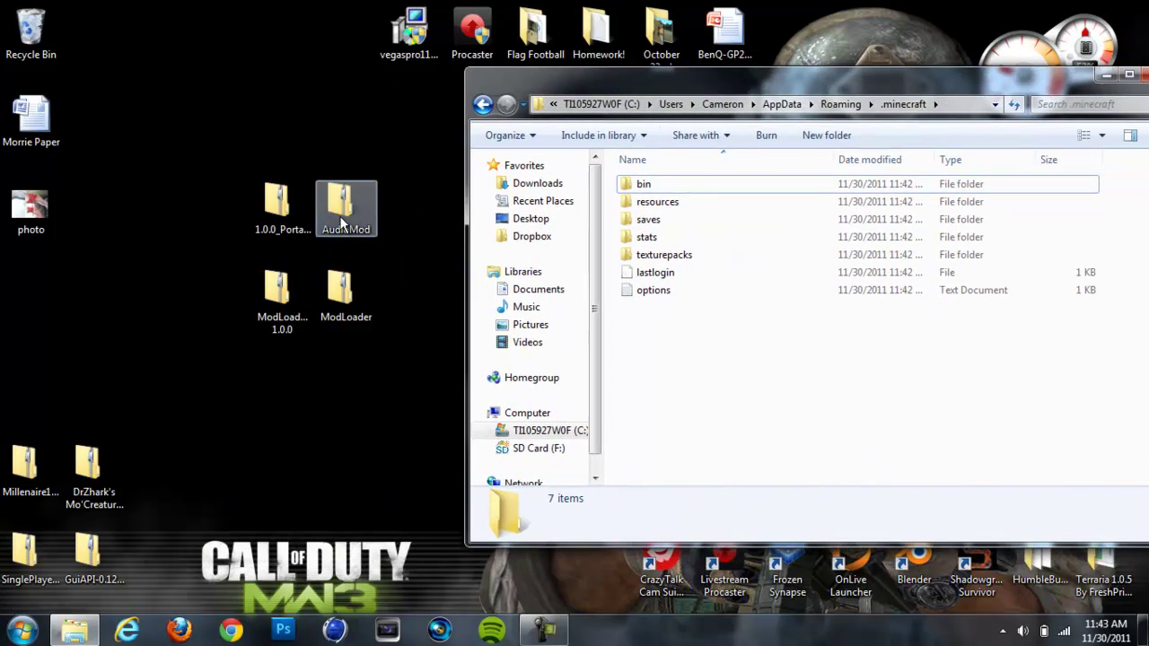
Step: Extract the 1.0.0_PortalGun_v1 and ModLoaderMp 1.0.0 archives to folders of the same names on the desktop
{"action": "right_click", "coordinate": [251, 197]}
{"action": "left_click", "coordinate": [281, 212]}
{"action": "right_click", "coordinate": [282, 212]}
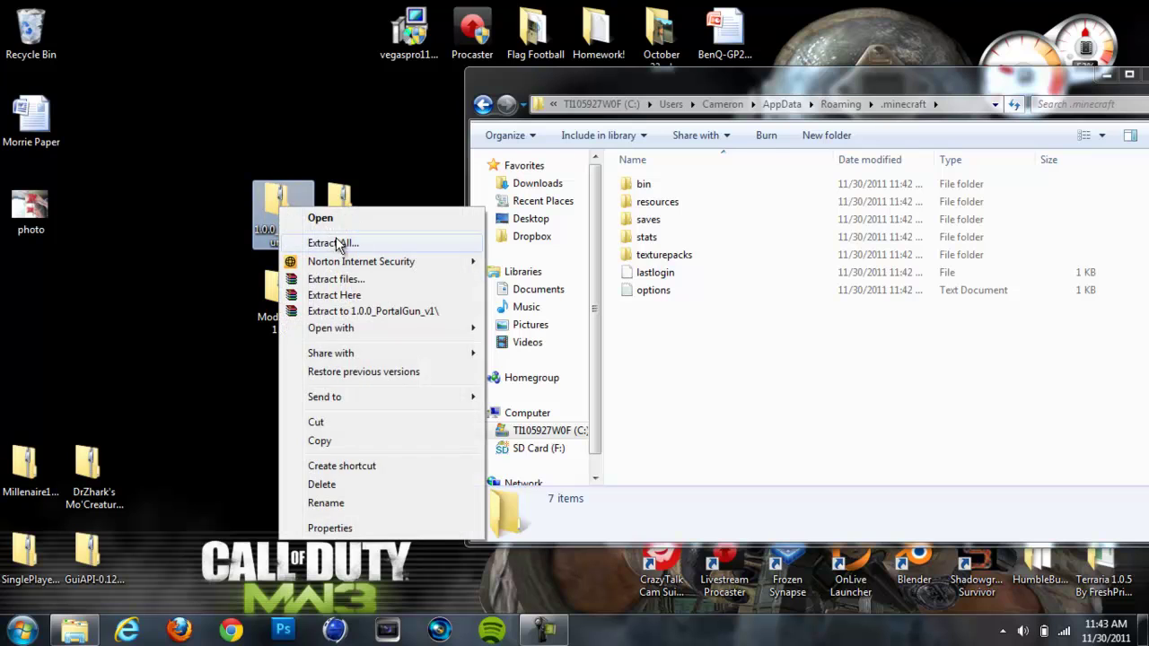
{"action": "left_click", "coordinate": [343, 245]}
{"action": "left_click", "coordinate": [731, 476]}
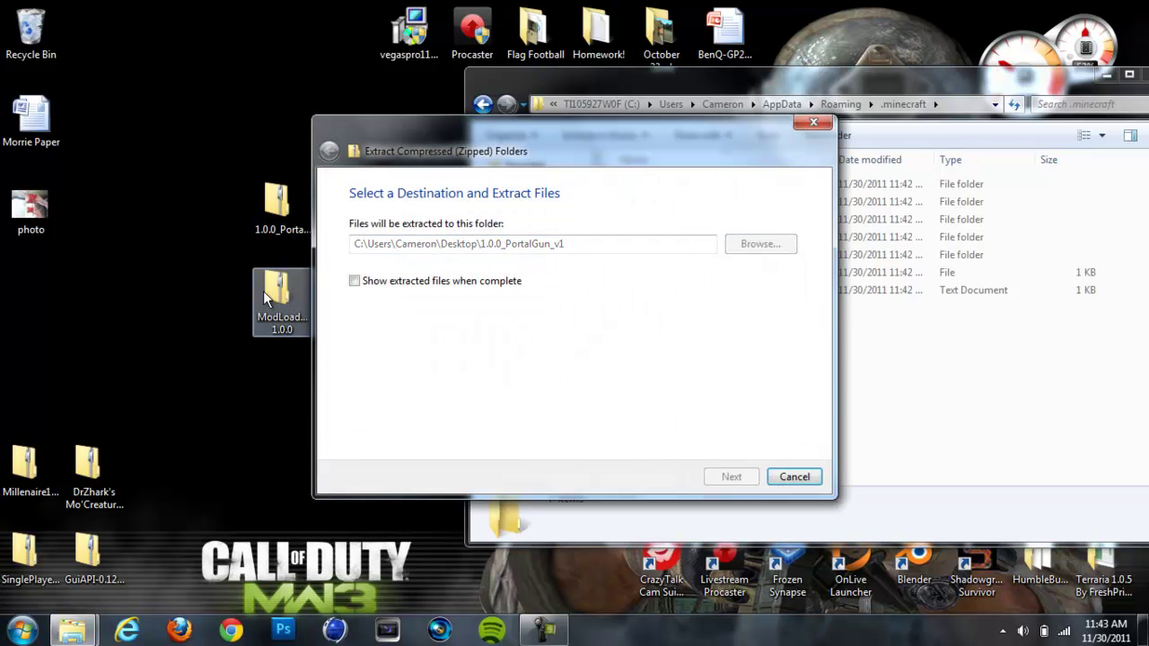
{"action": "right_click", "coordinate": [277, 281]}
{"action": "left_click", "coordinate": [328, 316]}
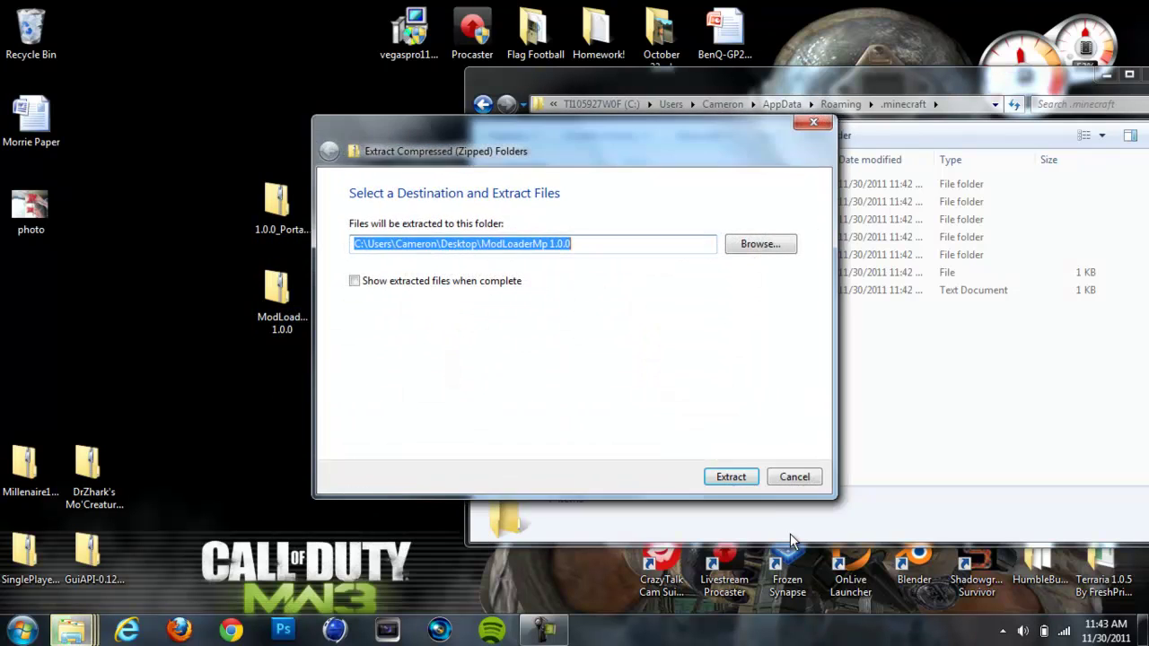
{"action": "left_click", "coordinate": [727, 482]}
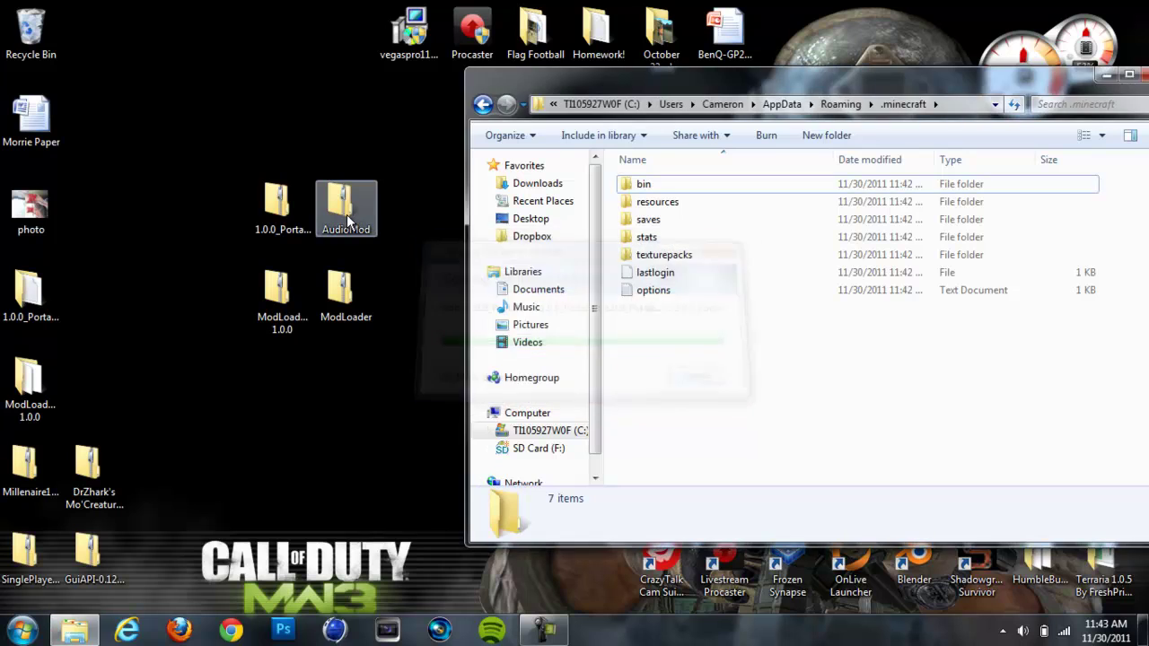
Step: Extract the AudioMod and ModLoader archives to folders of the same names on the desktop
{"action": "right_click", "coordinate": [348, 217]}
{"action": "left_click", "coordinate": [395, 250]}
{"action": "left_click", "coordinate": [725, 481]}
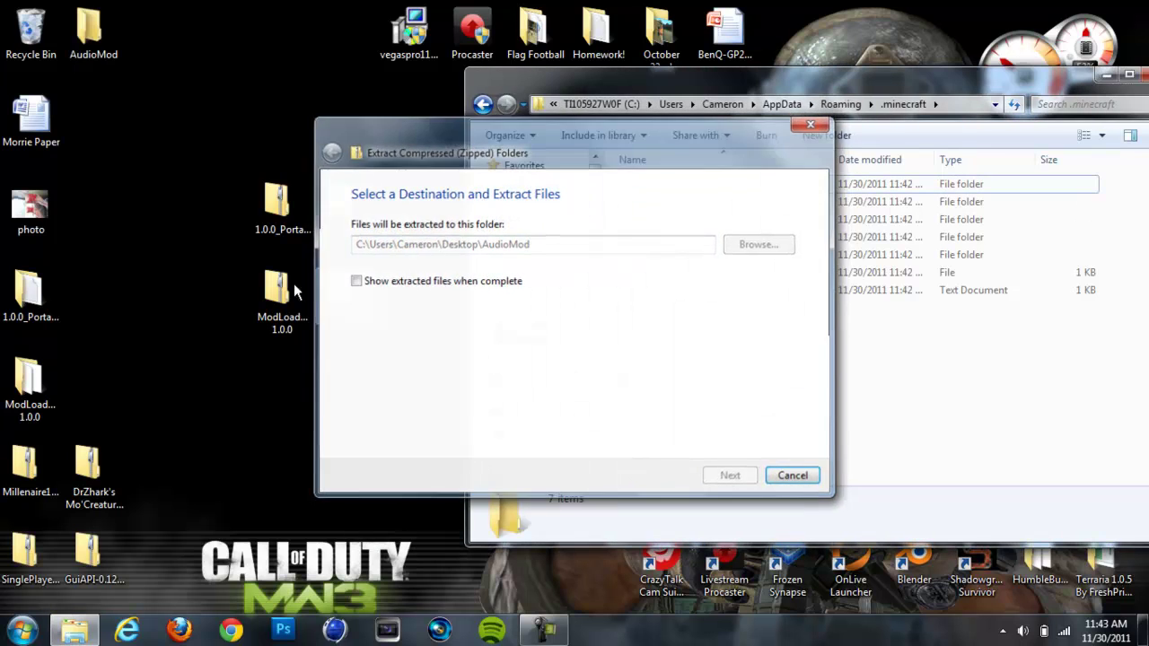
{"action": "right_click", "coordinate": [345, 280]}
{"action": "left_click", "coordinate": [397, 314]}
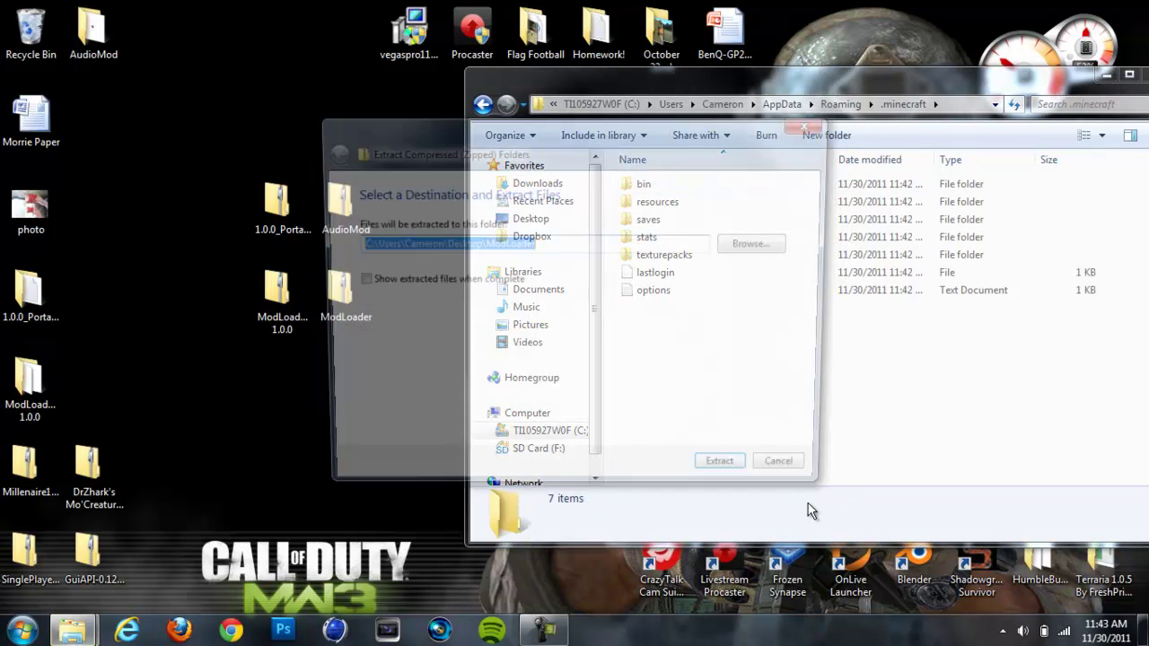
{"action": "left_click", "coordinate": [734, 476]}
Step: Move the four extracted mods' zip archives down beside the other archives at the desktop's lower edge
{"action": "left_click_drag", "start_coordinate": [278, 296], "coordinate": [158, 475]}
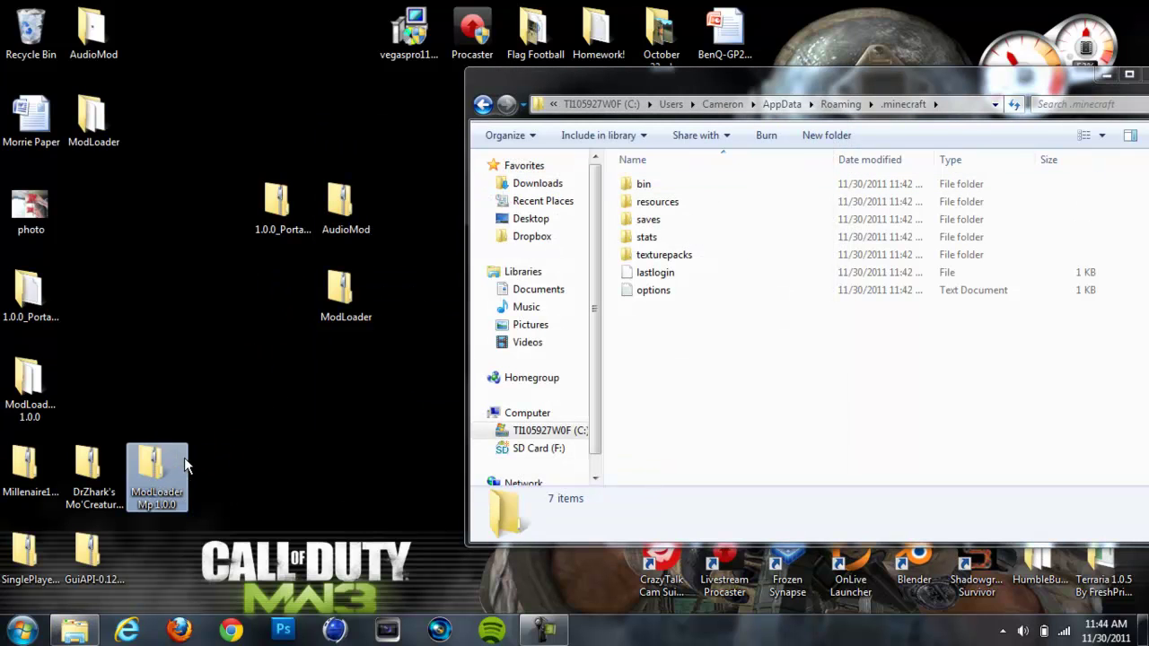
{"action": "left_click_drag", "start_coordinate": [334, 314], "coordinate": [163, 567]}
{"action": "left_click_drag", "start_coordinate": [276, 215], "coordinate": [215, 475]}
{"action": "left_click_drag", "start_coordinate": [344, 227], "coordinate": [215, 561]}
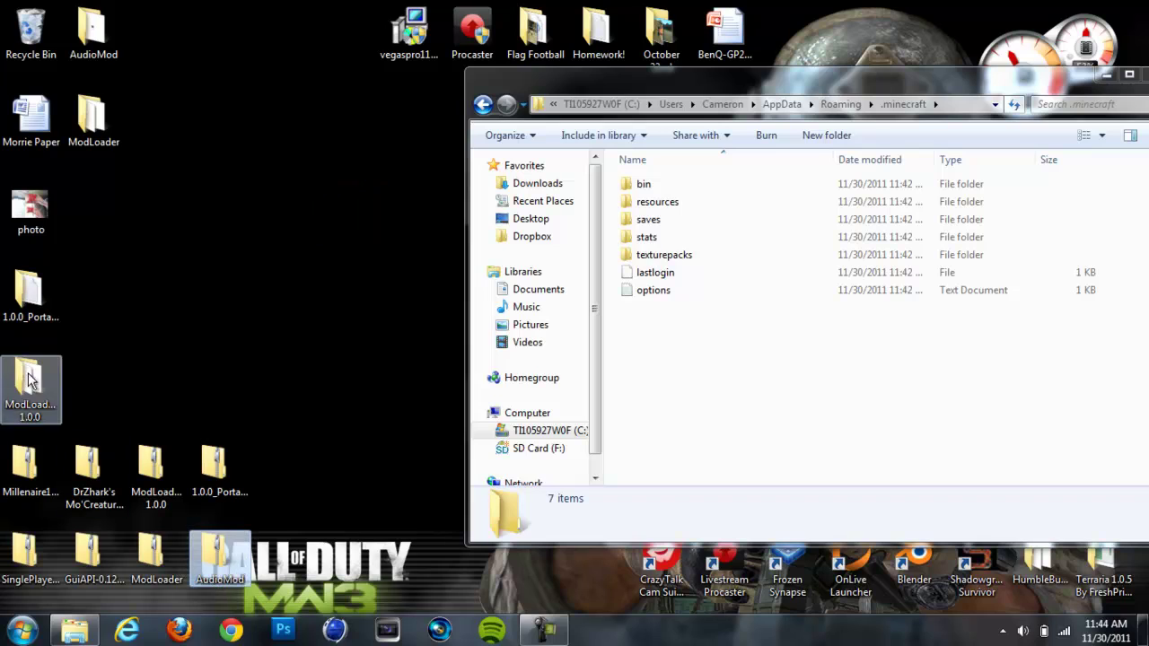
Step: Arrange the extracted ModLoaderMp, PortalGun, ModLoader and AudioMod folders in a two-by-two block on the desktop
{"action": "left_click_drag", "start_coordinate": [27, 382], "coordinate": [283, 220]}
{"action": "left_click_drag", "start_coordinate": [27, 289], "coordinate": [279, 289]}
{"action": "left_click_drag", "start_coordinate": [93, 117], "coordinate": [220, 206]}
{"action": "left_click_drag", "start_coordinate": [112, 55], "coordinate": [223, 299]}
{"action": "left_click", "coordinate": [331, 126]}
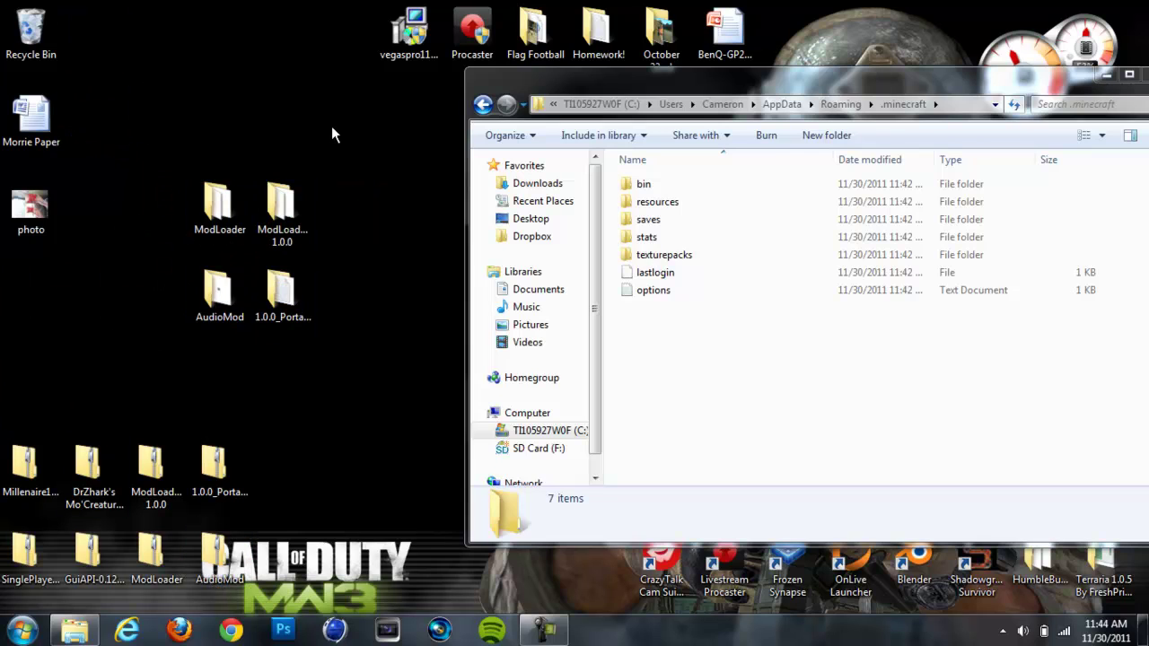
Step: Open minecraft.jar from the .minecraft bin folder with WinRAR archiver and clear the folder window out of the way
{"action": "double_click", "coordinate": [701, 185]}
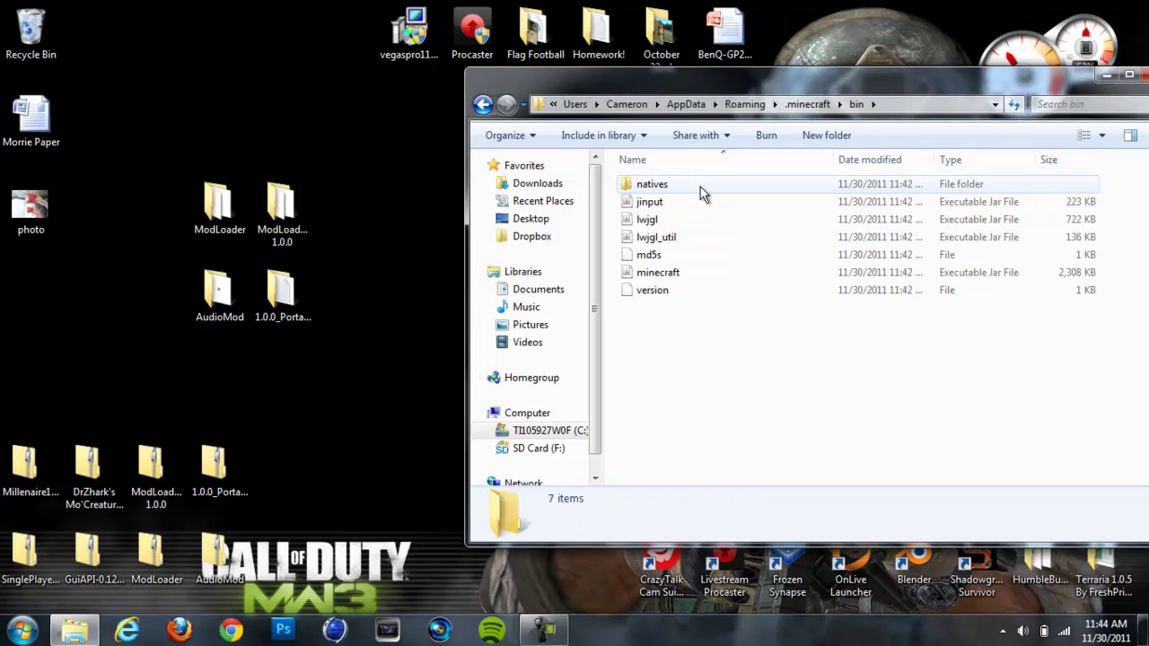
{"action": "left_click", "coordinate": [482, 112]}
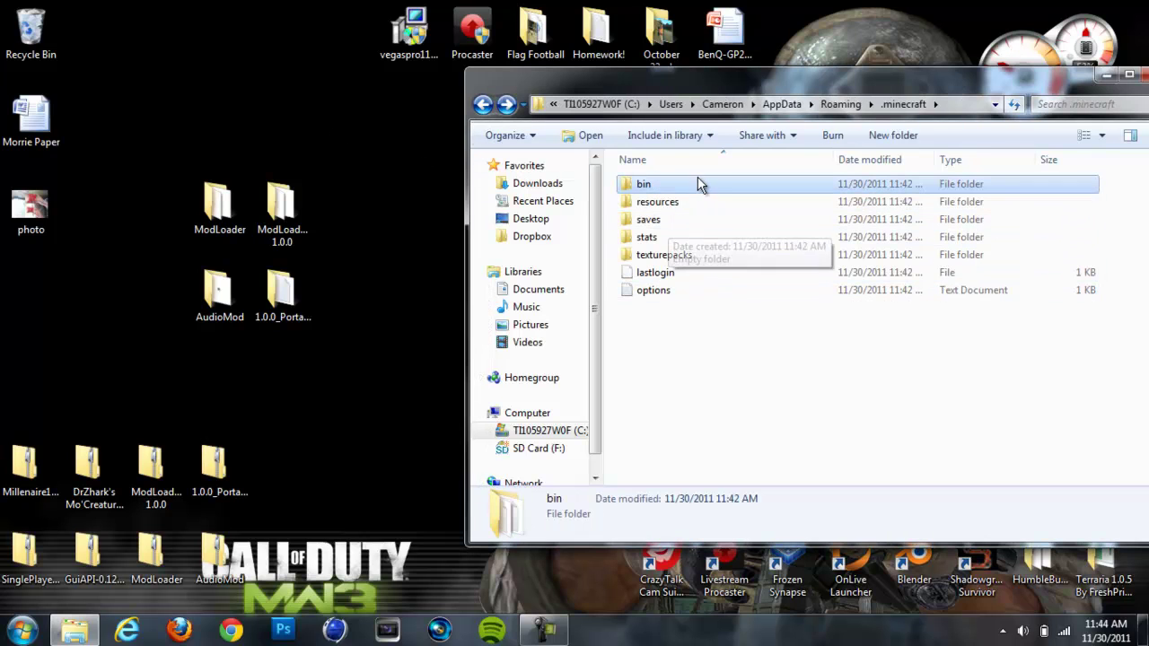
{"action": "double_click", "coordinate": [698, 185]}
{"action": "left_click", "coordinate": [677, 276]}
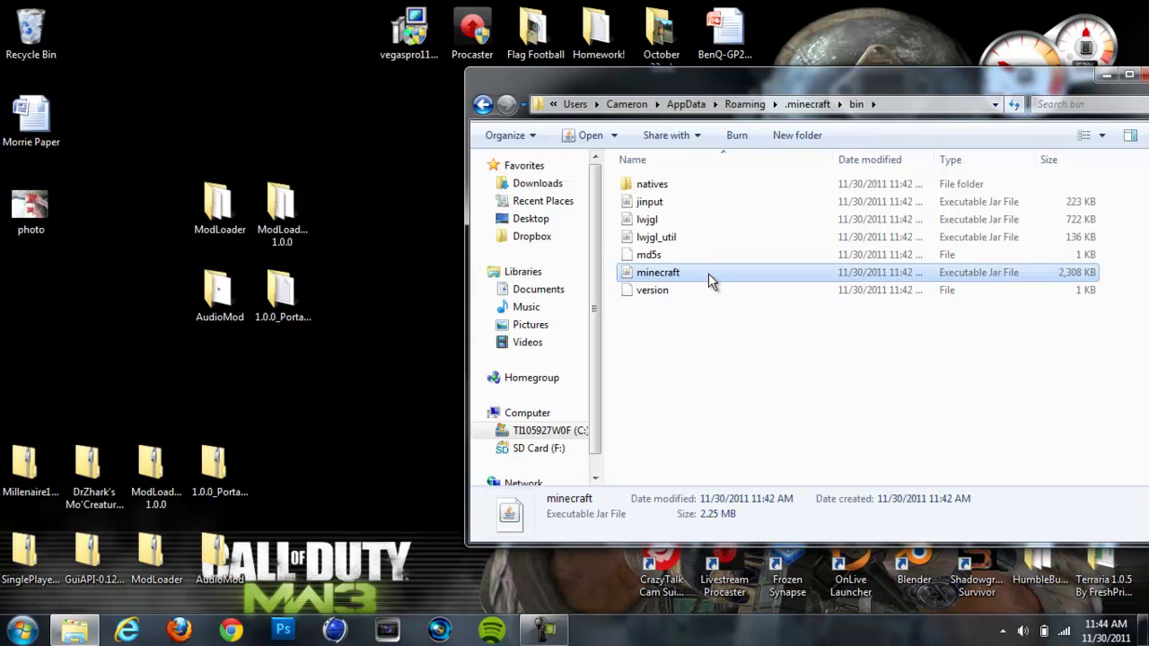
{"action": "right_click", "coordinate": [708, 272]}
{"action": "mouse_move", "coordinate": [768, 305]}
{"action": "left_click", "coordinate": [958, 324]}
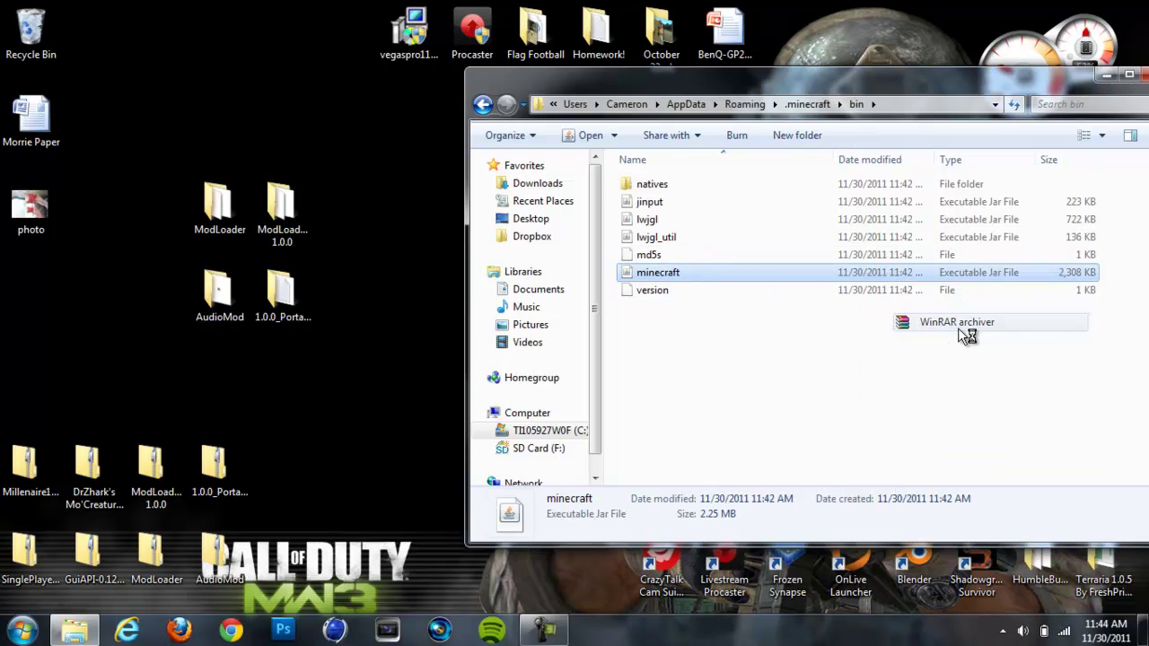
{"action": "left_click", "coordinate": [551, 85]}
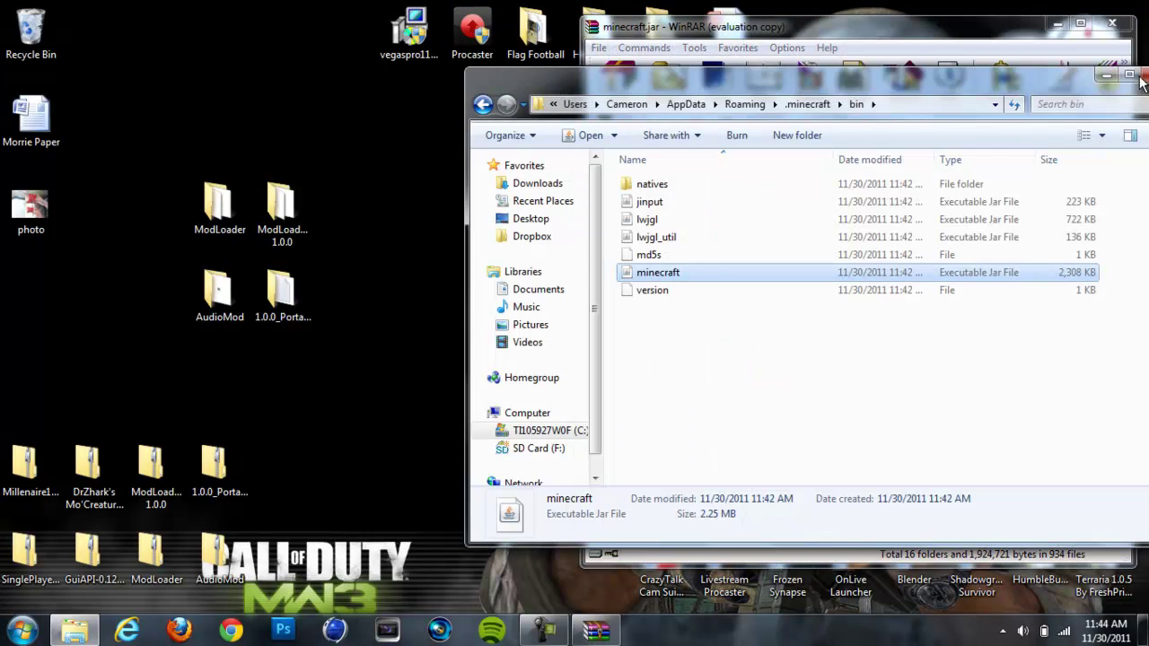
{"action": "left_click", "coordinate": [664, 334]}
{"action": "left_click", "coordinate": [1104, 79]}
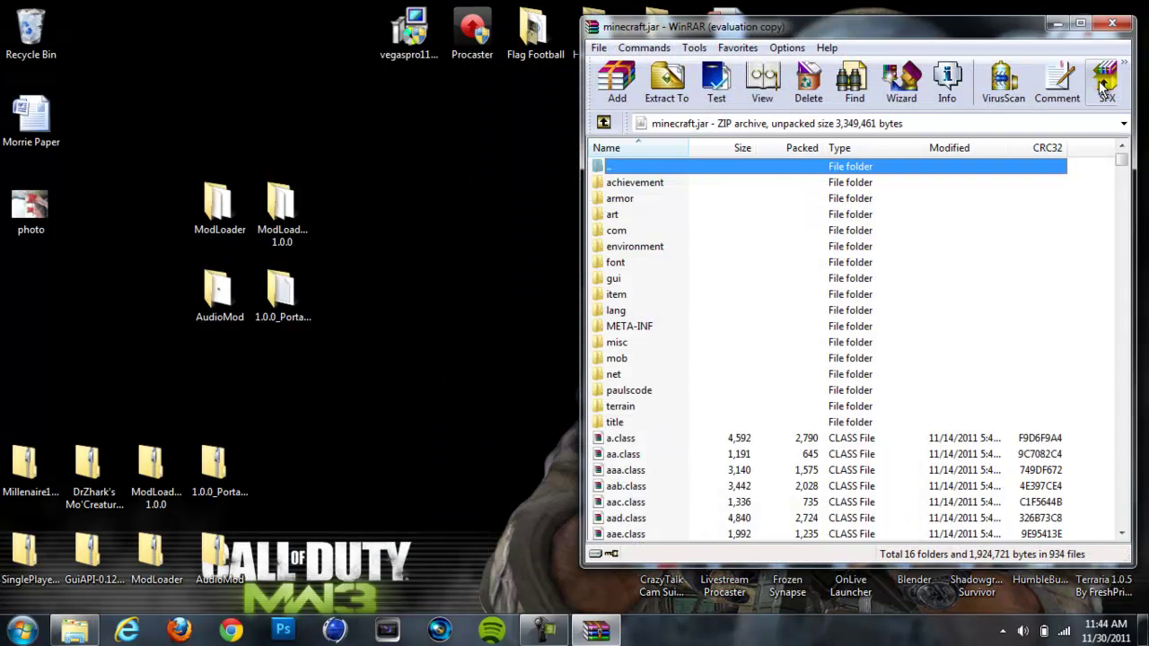
Step: Delete the META-INF folder from the minecraft.jar archive
{"action": "left_click", "coordinate": [656, 329]}
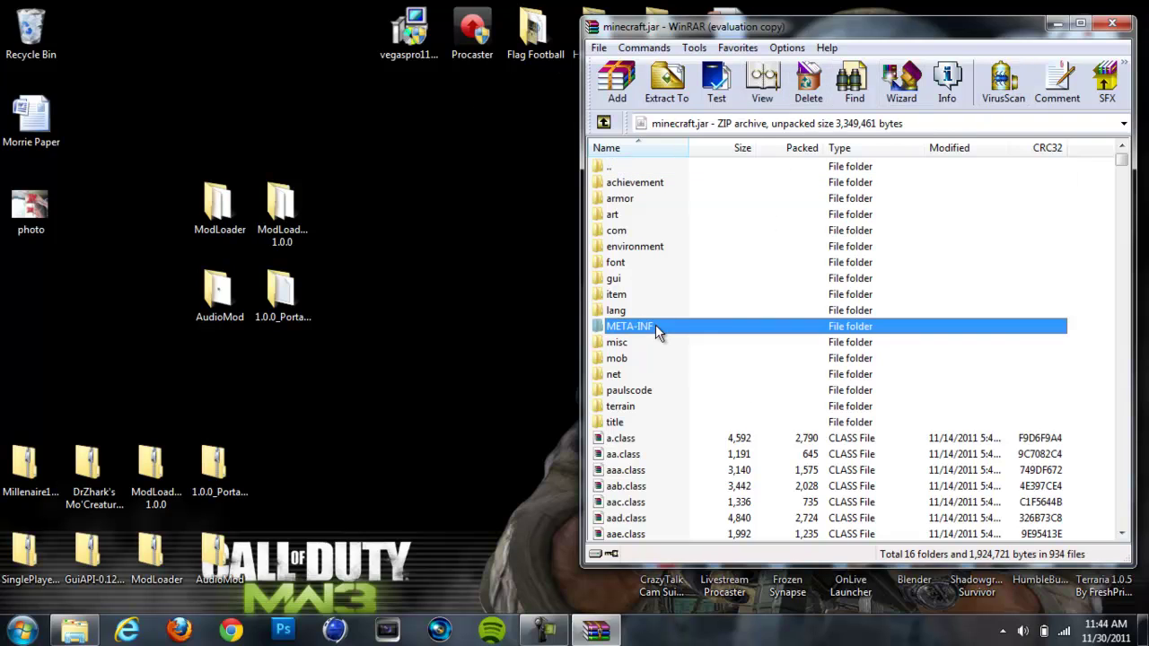
{"action": "right_click", "coordinate": [609, 330]}
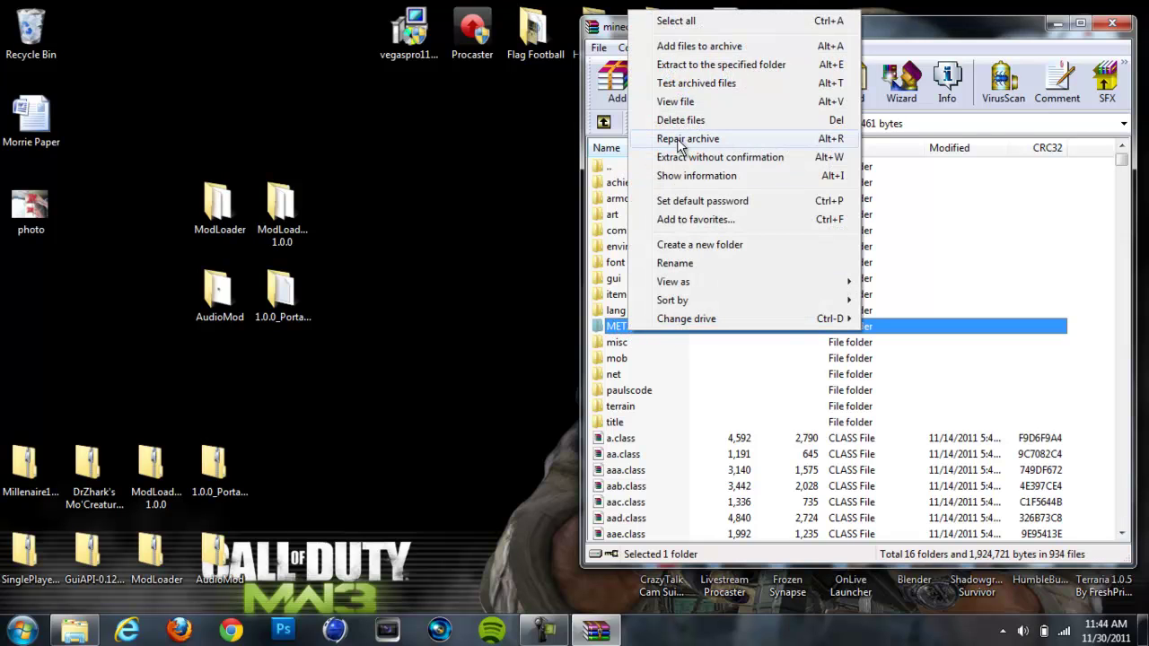
{"action": "left_click", "coordinate": [679, 117]}
{"action": "left_click", "coordinate": [595, 372]}
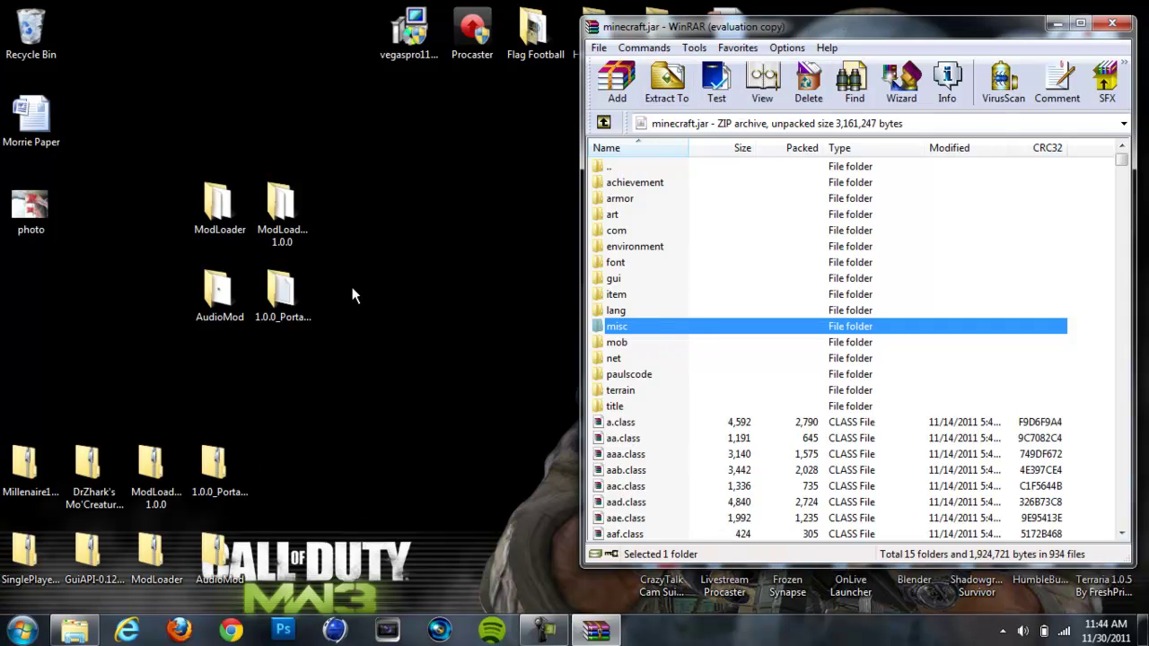
Step: Add all the class files from the ModLoaderMp 1.0.0 folder to the minecraft.jar archive, then close that folder
{"action": "double_click", "coordinate": [307, 209]}
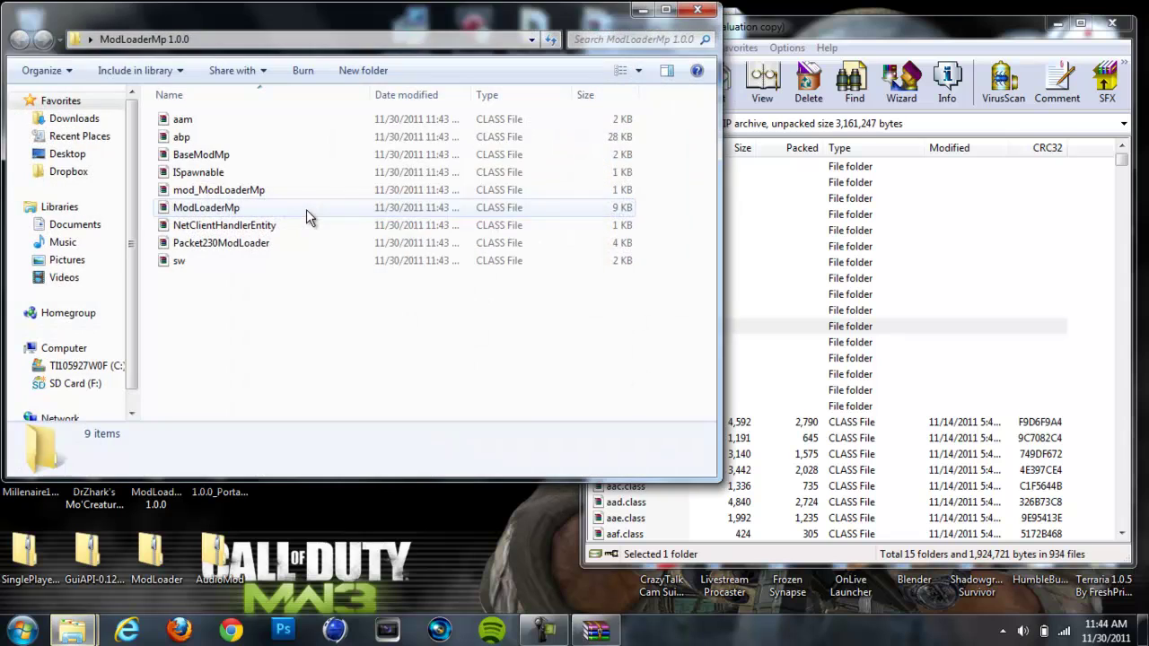
{"action": "left_click_drag", "start_coordinate": [280, 346], "coordinate": [254, 133]}
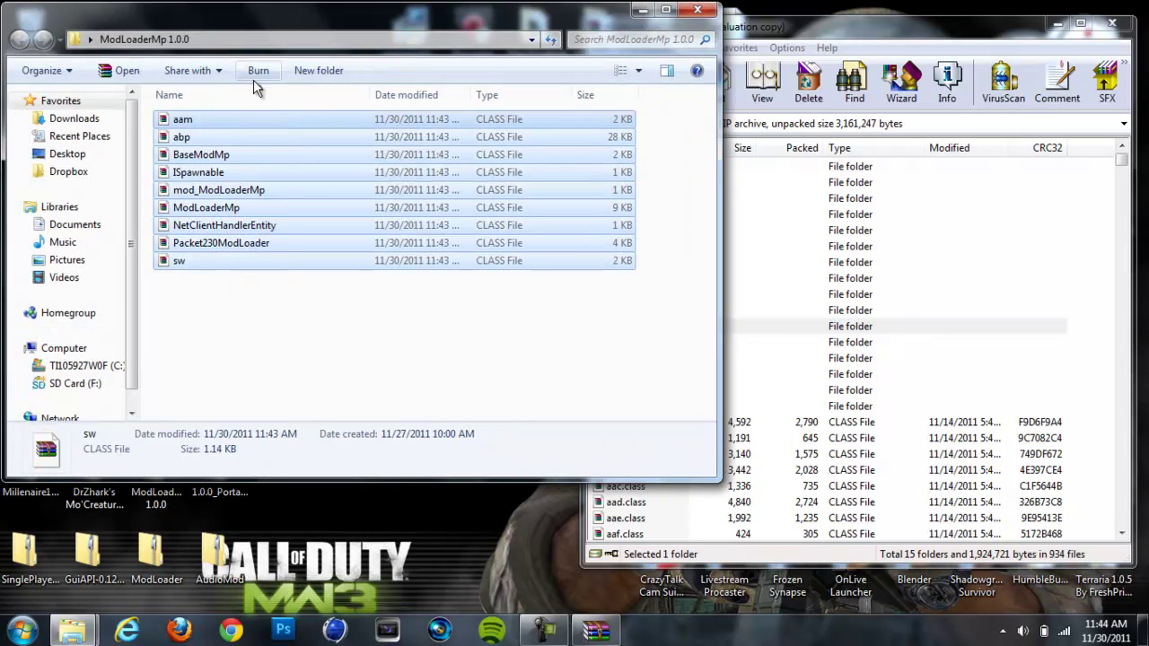
{"action": "left_click", "coordinate": [1080, 492]}
{"action": "left_click", "coordinate": [848, 440]}
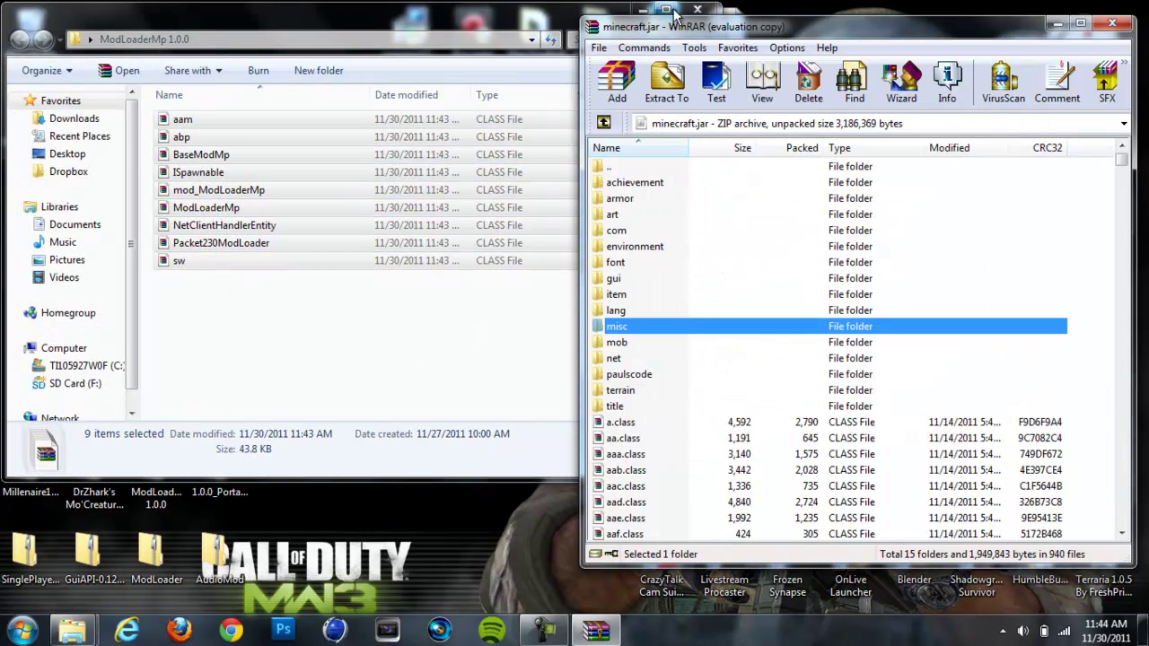
{"action": "left_click", "coordinate": [709, 12]}
Step: Add all the class files from the ModLoader folder to the minecraft.jar archive and close the folder
{"action": "left_click", "coordinate": [222, 221]}
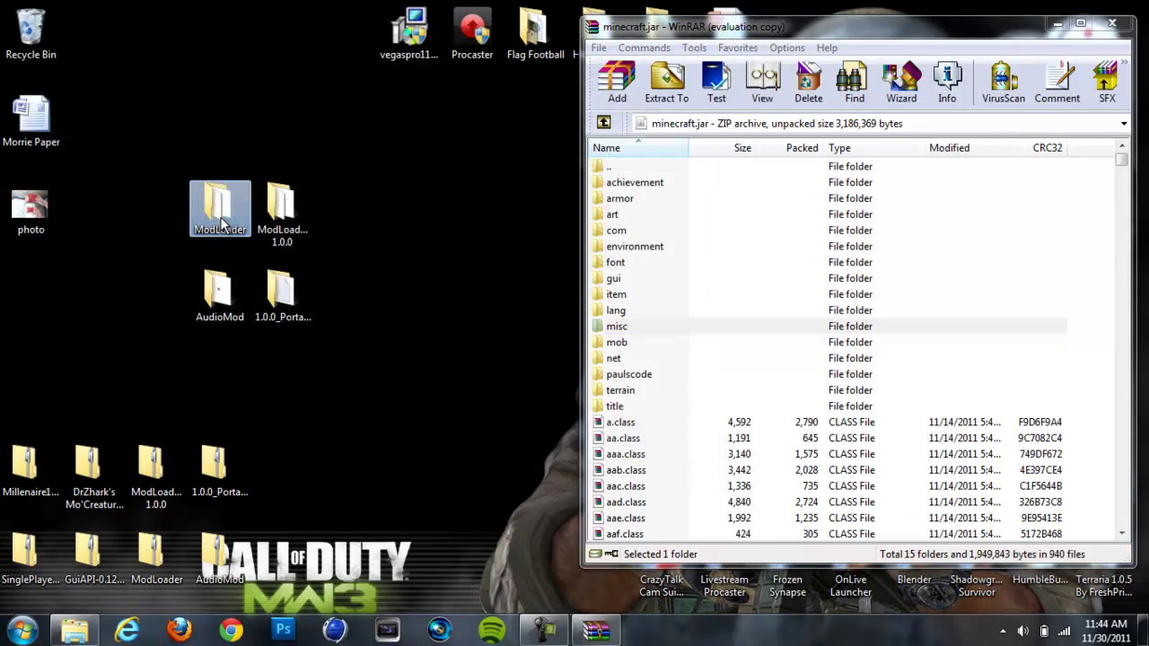
{"action": "double_click", "coordinate": [222, 220]}
{"action": "key", "text": "ctrl+a"}
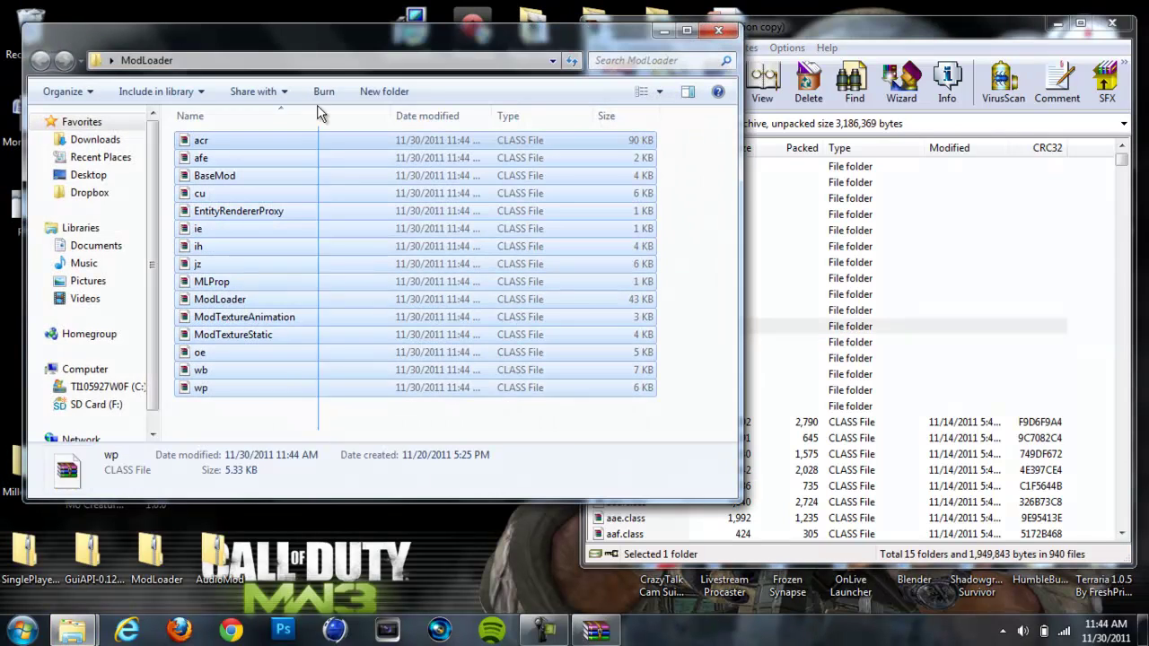
{"action": "left_click_drag", "start_coordinate": [539, 281], "coordinate": [1081, 495]}
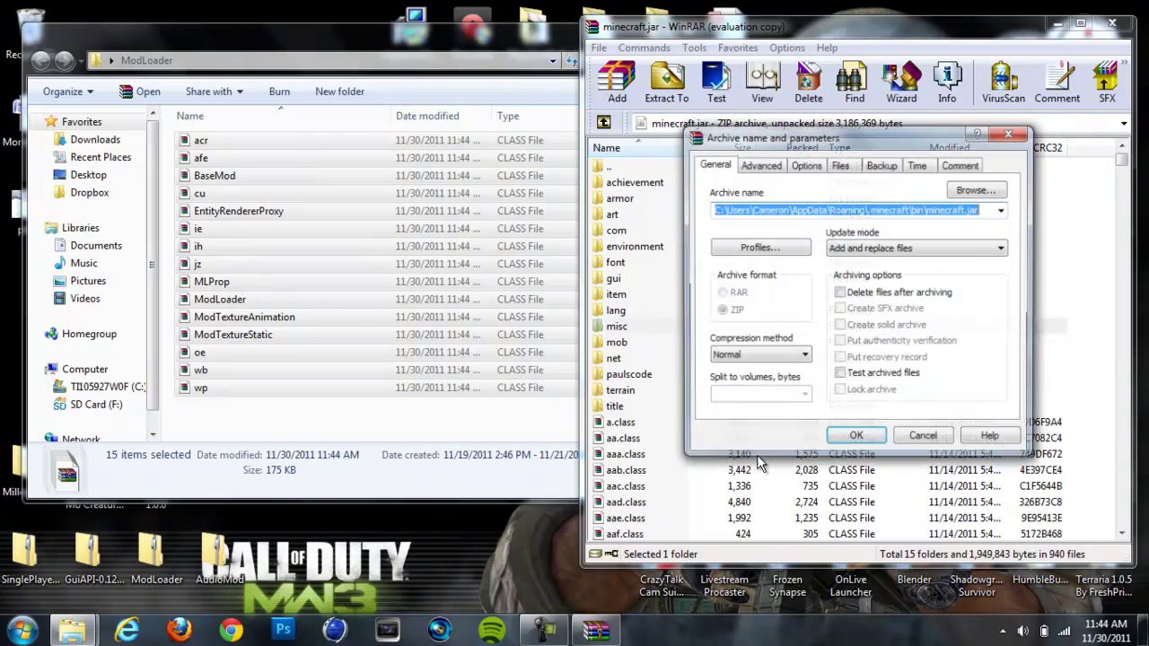
{"action": "left_click", "coordinate": [856, 438]}
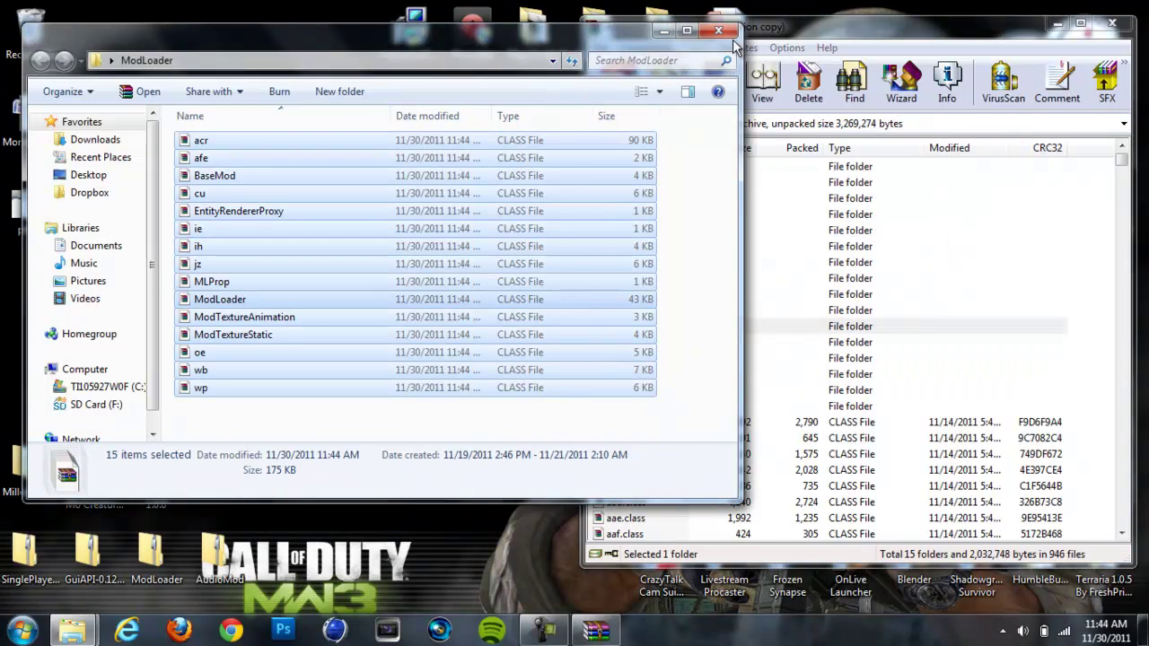
{"action": "left_click", "coordinate": [718, 13]}
Step: Add the AudioMod folder's ibxm and paulscode folders and ahm file to the minecraft.jar archive and close the folder
{"action": "double_click", "coordinate": [220, 292]}
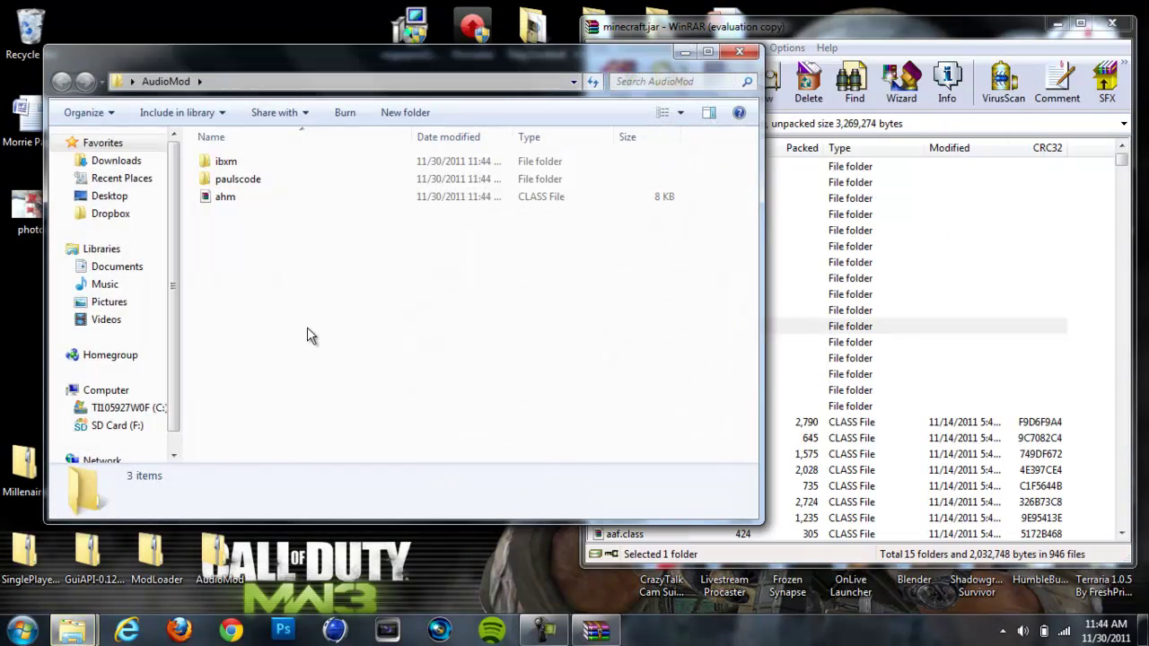
{"action": "key", "text": "ctrl+a"}
{"action": "left_click_drag", "start_coordinate": [277, 181], "coordinate": [1111, 509]}
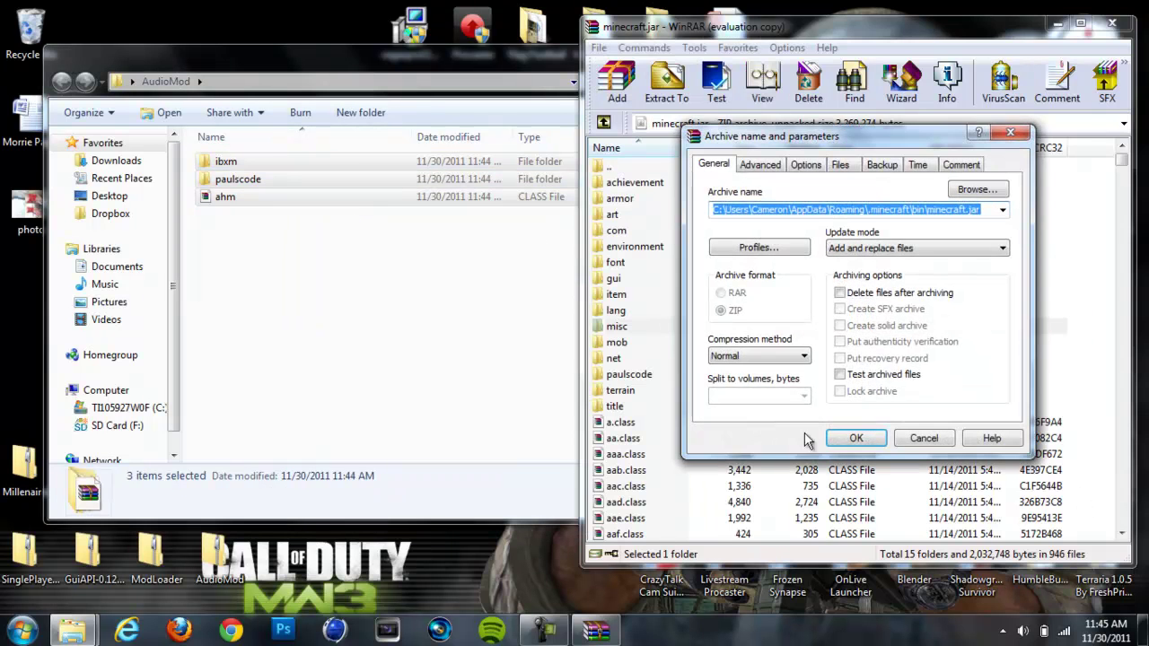
{"action": "left_click", "coordinate": [512, 54]}
{"action": "left_click", "coordinate": [749, 52]}
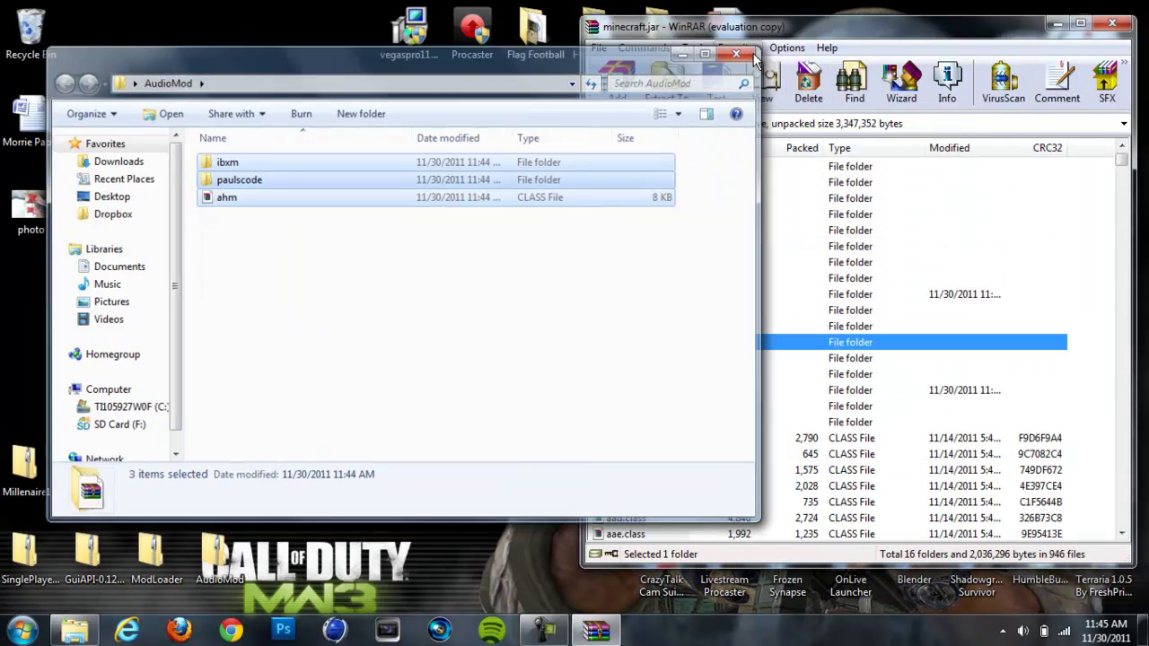
Step: Line up the ModLoader, ModLoaderMp and AudioMod folders in a row above the zip archives on the desktop
{"action": "left_click_drag", "start_coordinate": [230, 237], "coordinate": [183, 220]}
{"action": "left_click_drag", "start_coordinate": [62, 371], "coordinate": [55, 381]}
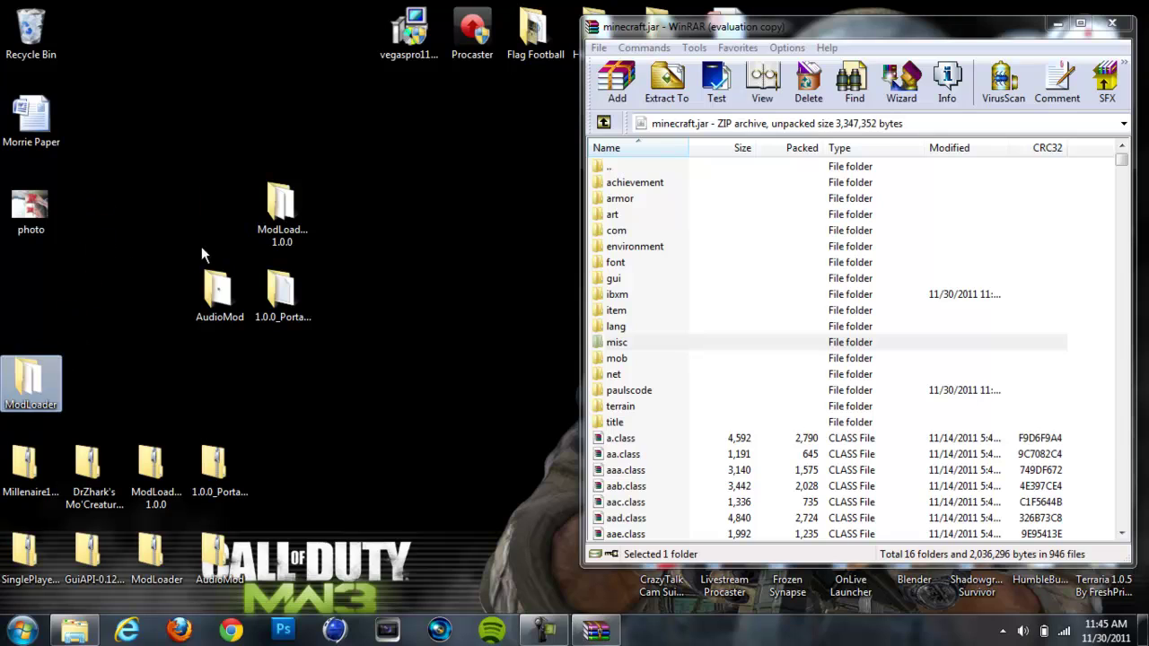
{"action": "left_click_drag", "start_coordinate": [282, 215], "coordinate": [95, 387]}
{"action": "left_click_drag", "start_coordinate": [224, 305], "coordinate": [162, 391]}
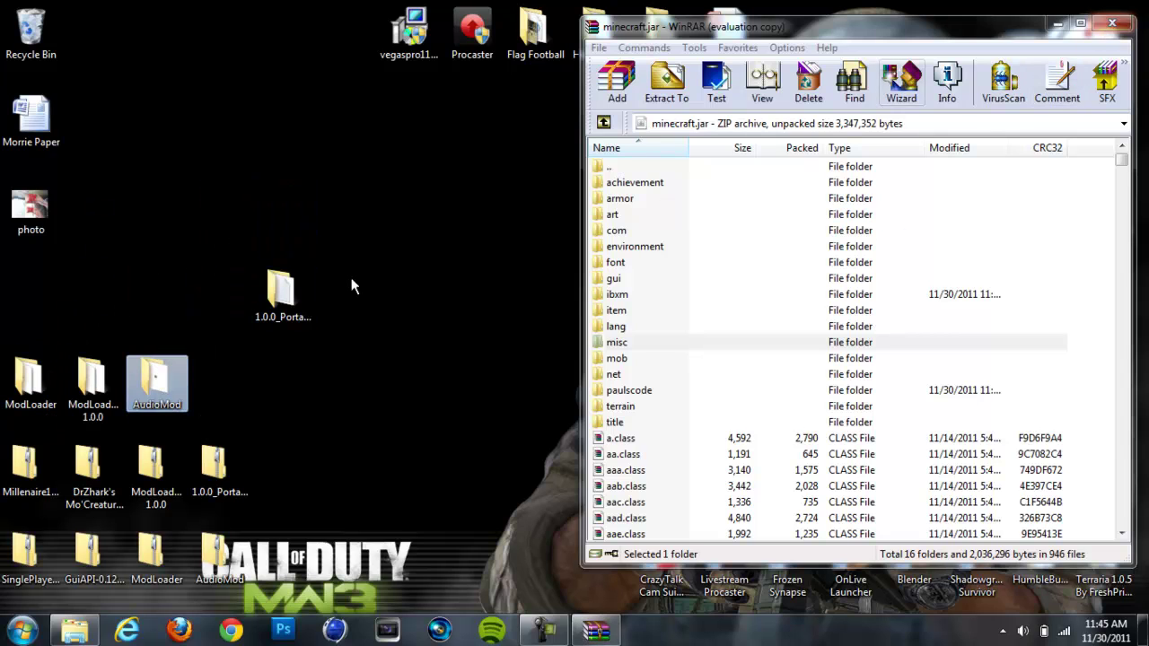
Step: Open the Client folder inside the extracted PortalGun folder and close the minecraft.jar archive
{"action": "left_click", "coordinate": [255, 302]}
{"action": "double_click", "coordinate": [266, 310]}
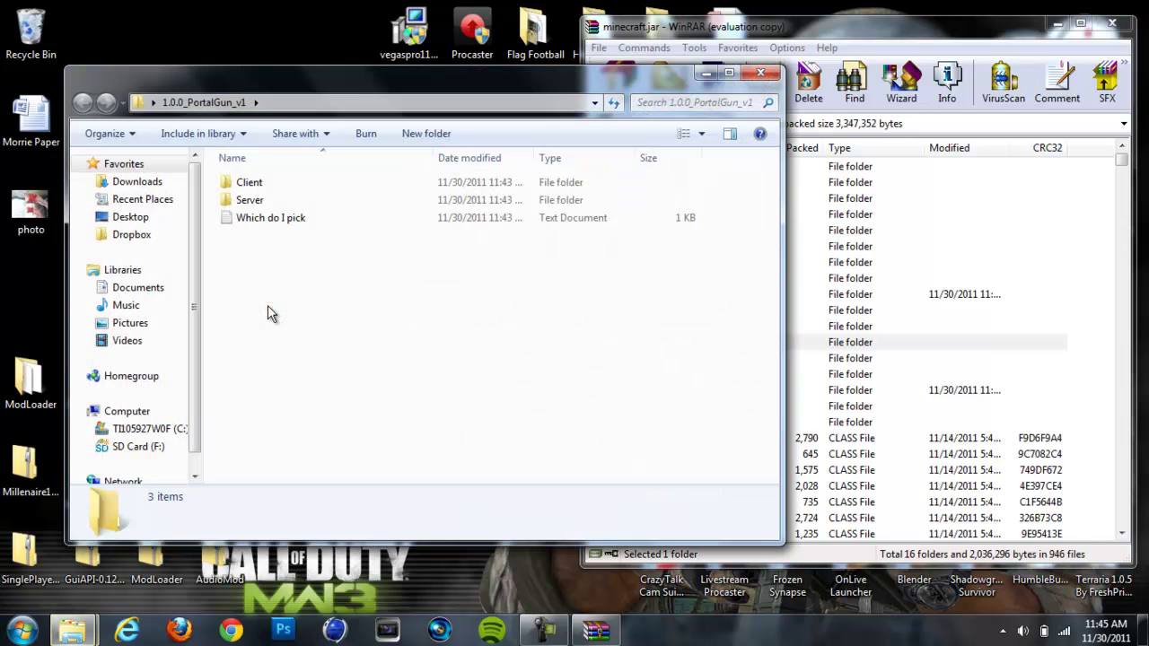
{"action": "double_click", "coordinate": [255, 185]}
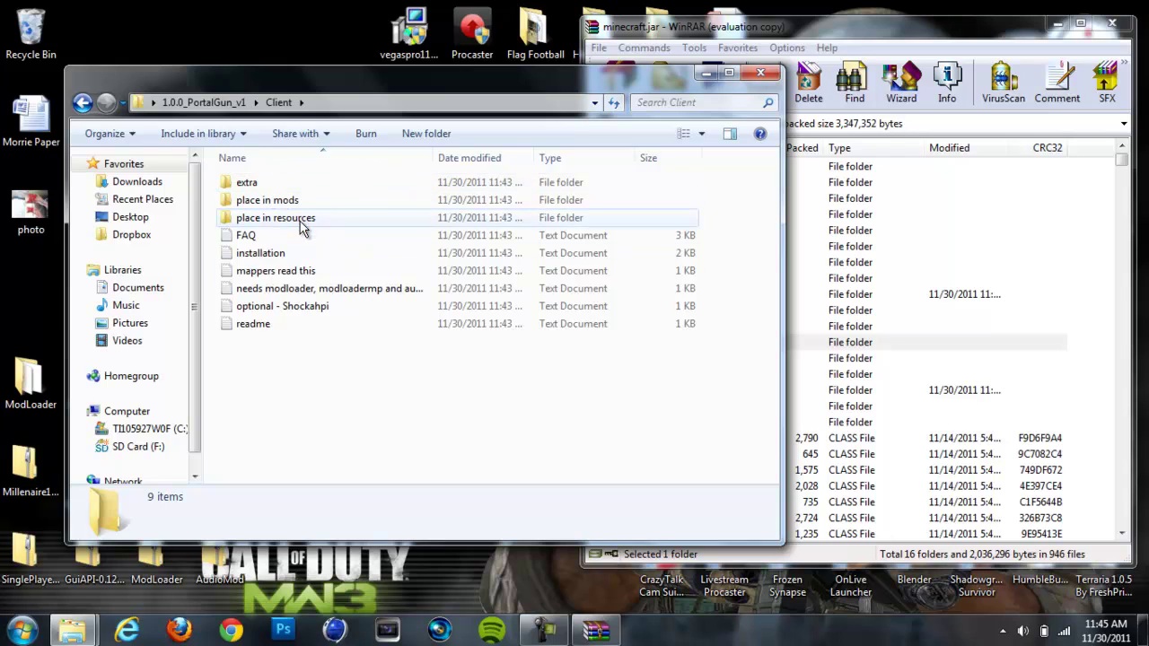
{"action": "left_click", "coordinate": [727, 38]}
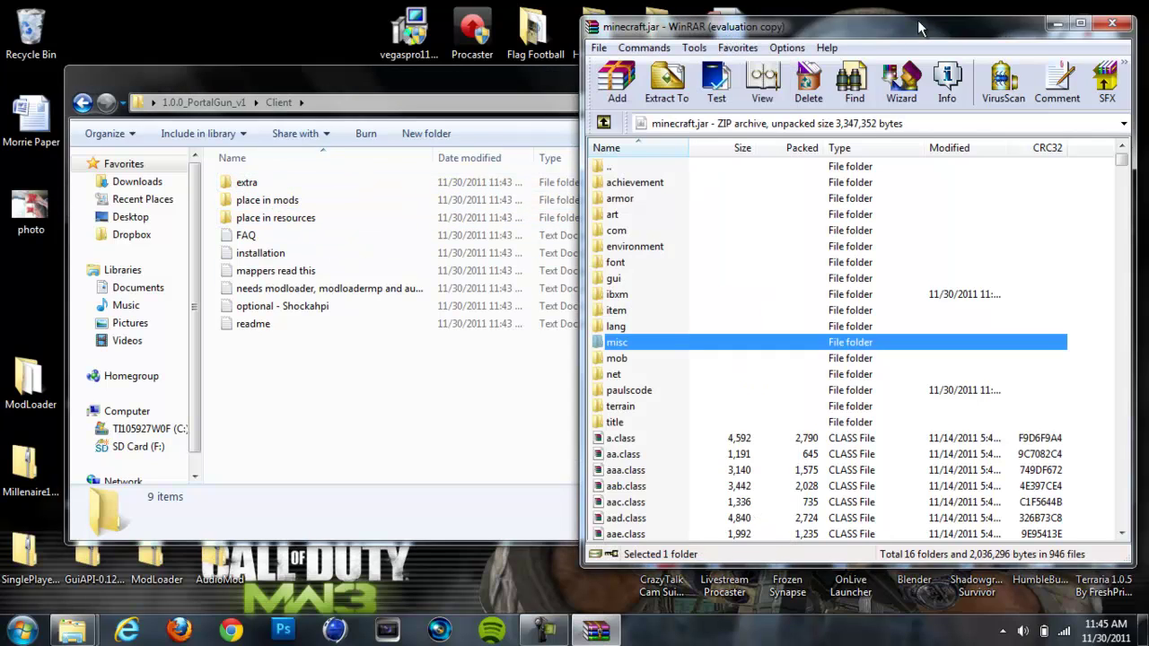
{"action": "left_click", "coordinate": [1112, 26]}
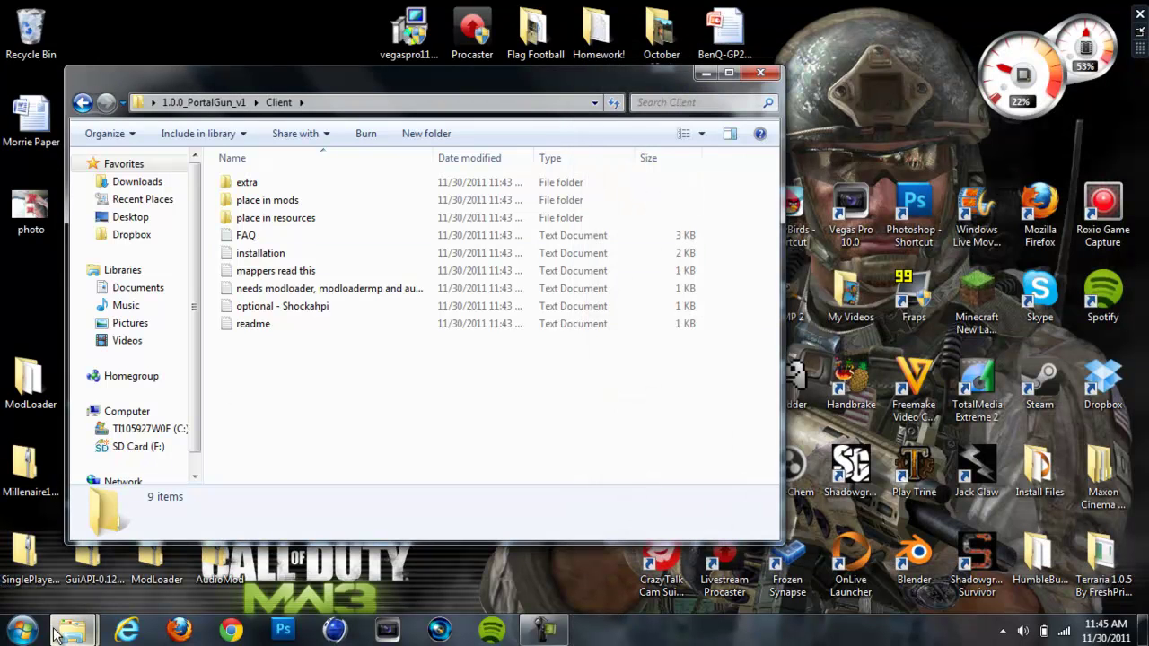
Step: Move the mod folder from PortalGun's "place in resources" folder into the resources folder of .minecraft
{"action": "mouse_move", "coordinate": [72, 631]}
{"action": "left_click", "coordinate": [114, 520]}
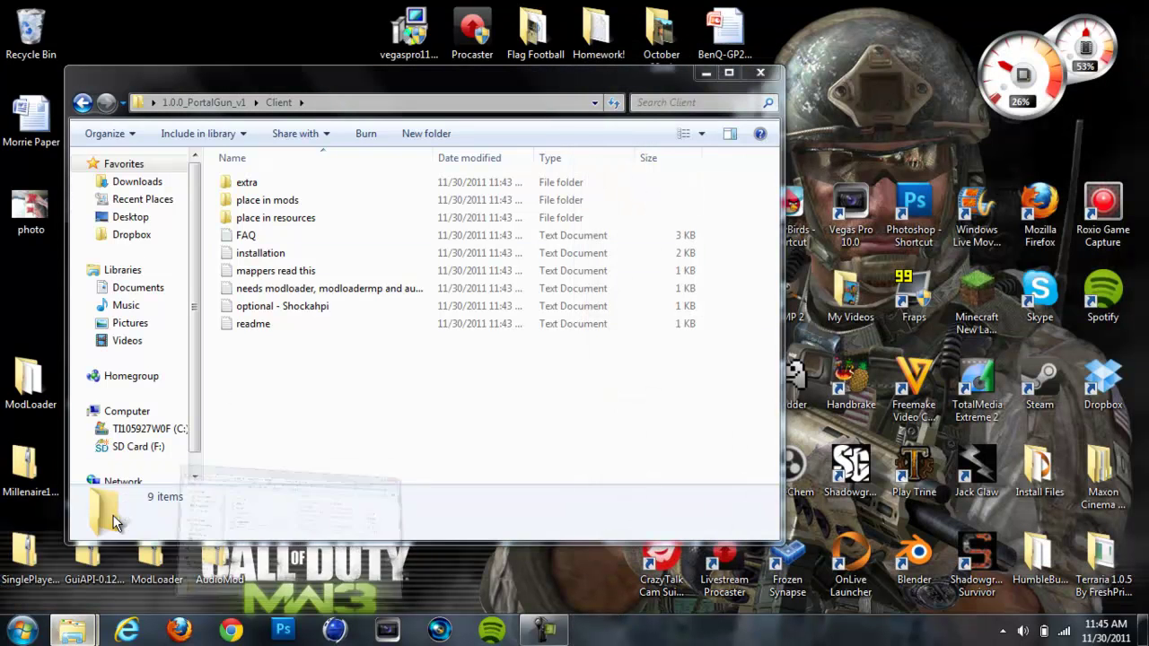
{"action": "left_click", "coordinate": [483, 104]}
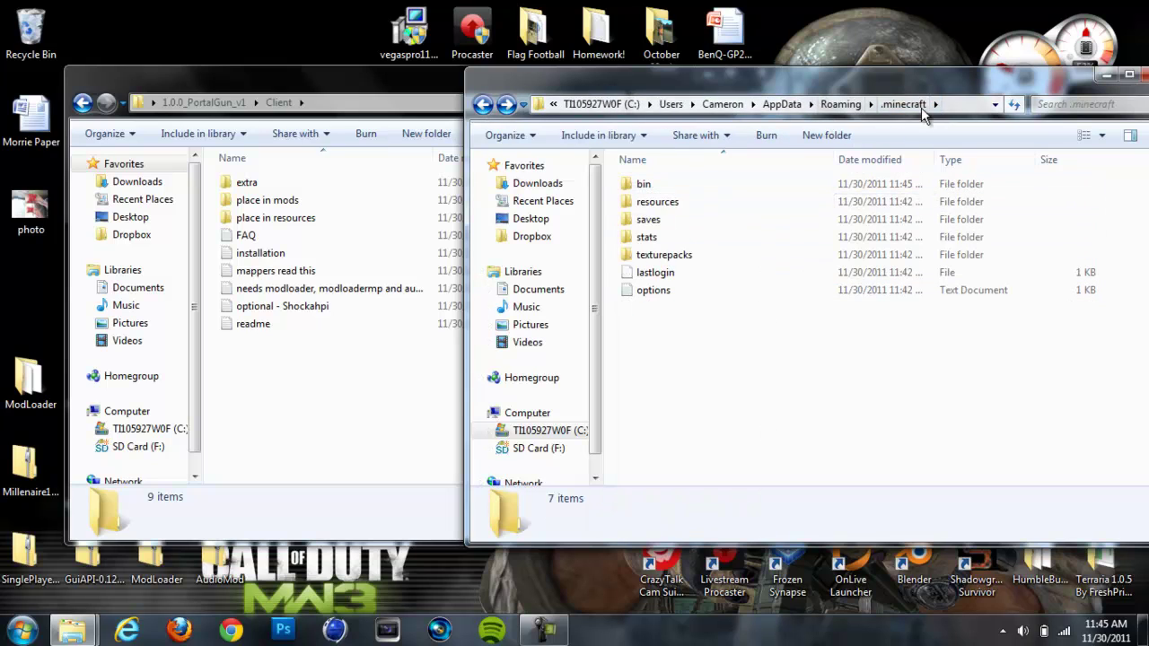
{"action": "double_click", "coordinate": [658, 201]}
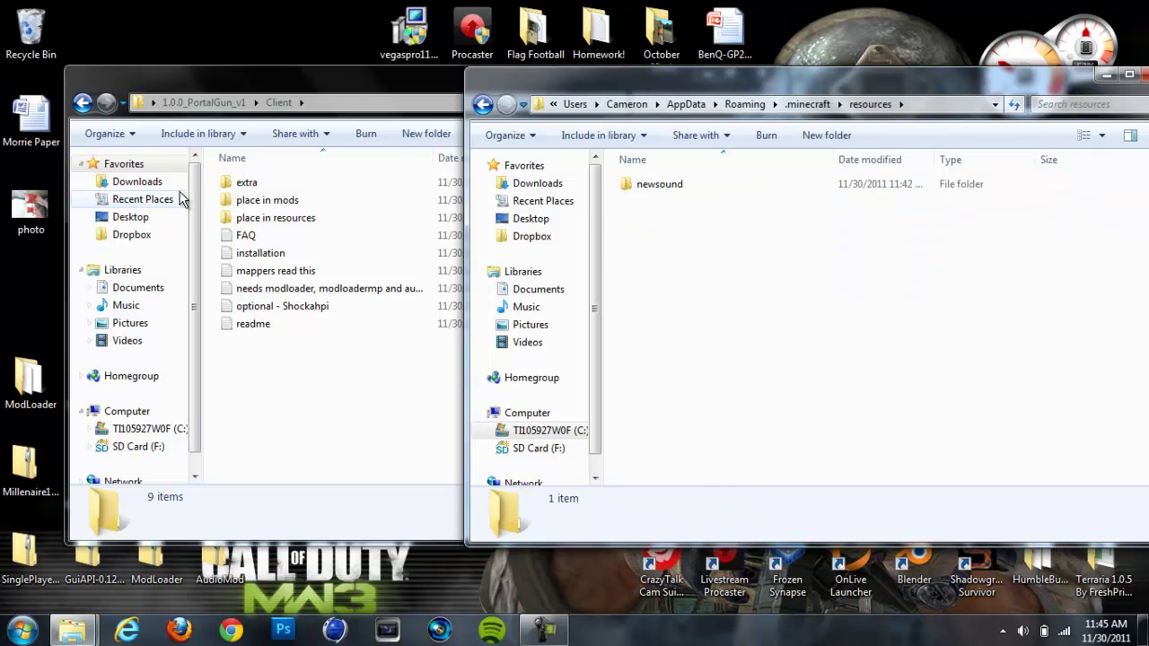
{"action": "double_click", "coordinate": [261, 218]}
{"action": "left_click_drag", "start_coordinate": [251, 183], "coordinate": [957, 328]}
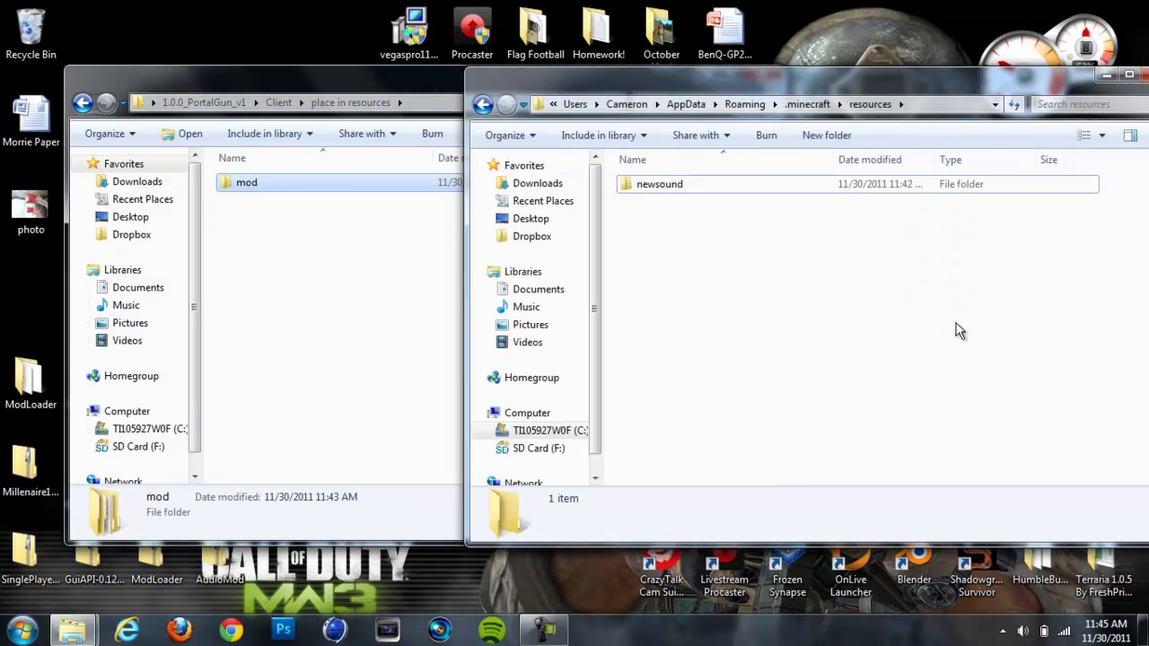
{"action": "left_click", "coordinate": [82, 103]}
{"action": "left_click", "coordinate": [858, 84]}
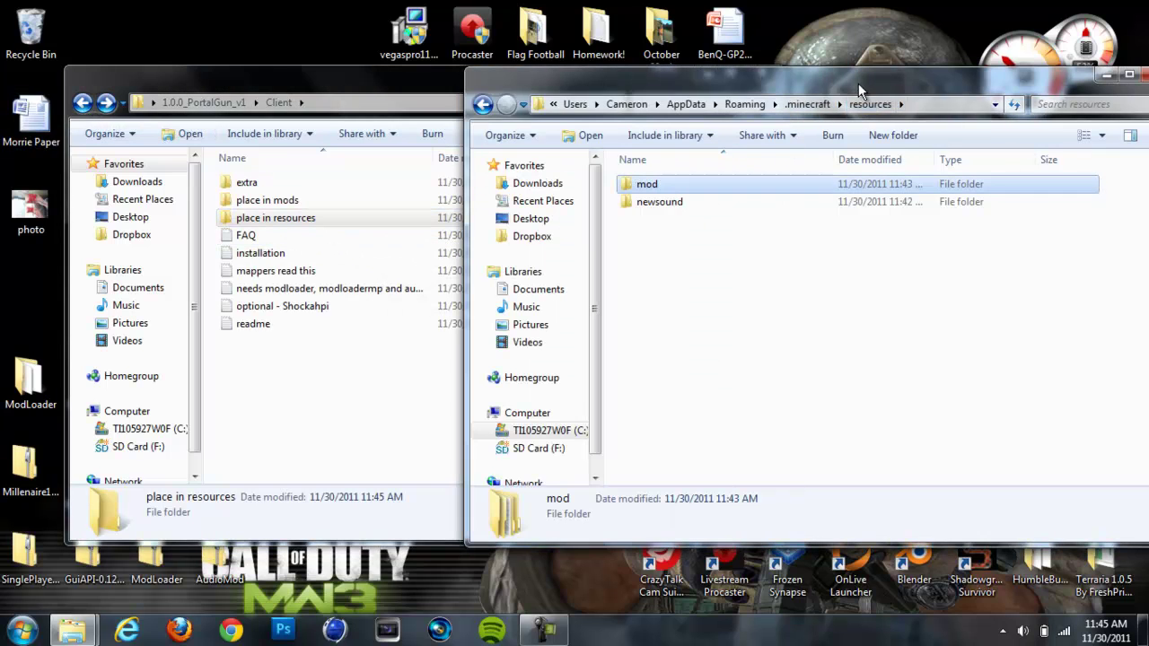
Step: Create a new folder named mods in the .minecraft folder
{"action": "left_click", "coordinate": [483, 104]}
{"action": "left_click", "coordinate": [694, 378]}
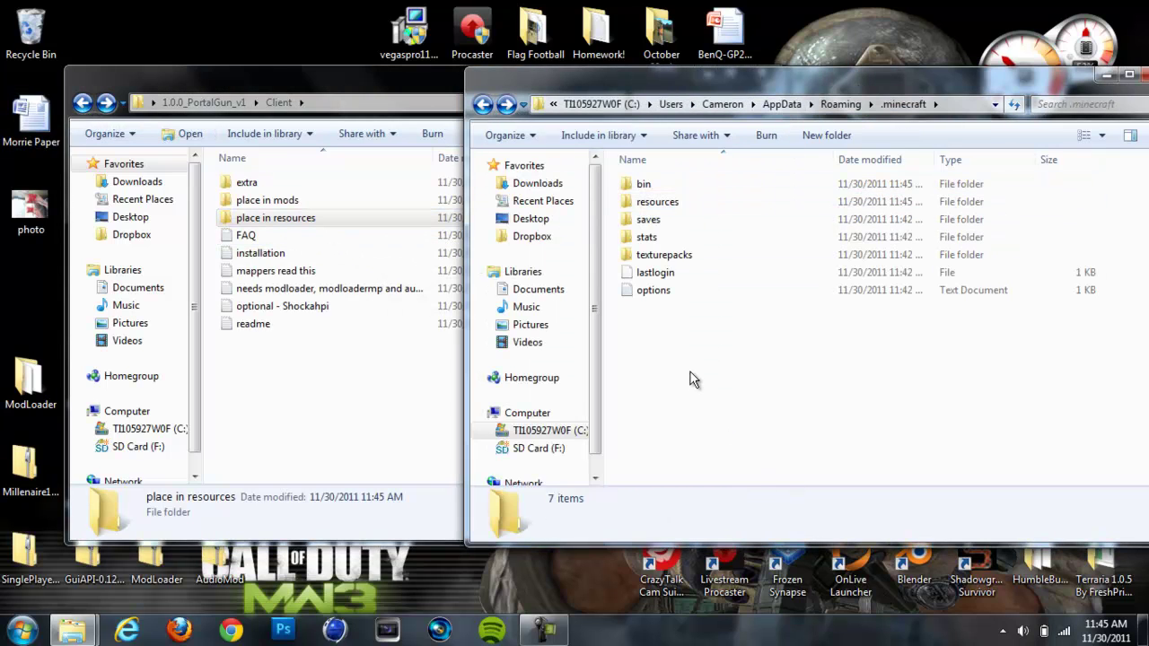
{"action": "right_click", "coordinate": [747, 418]}
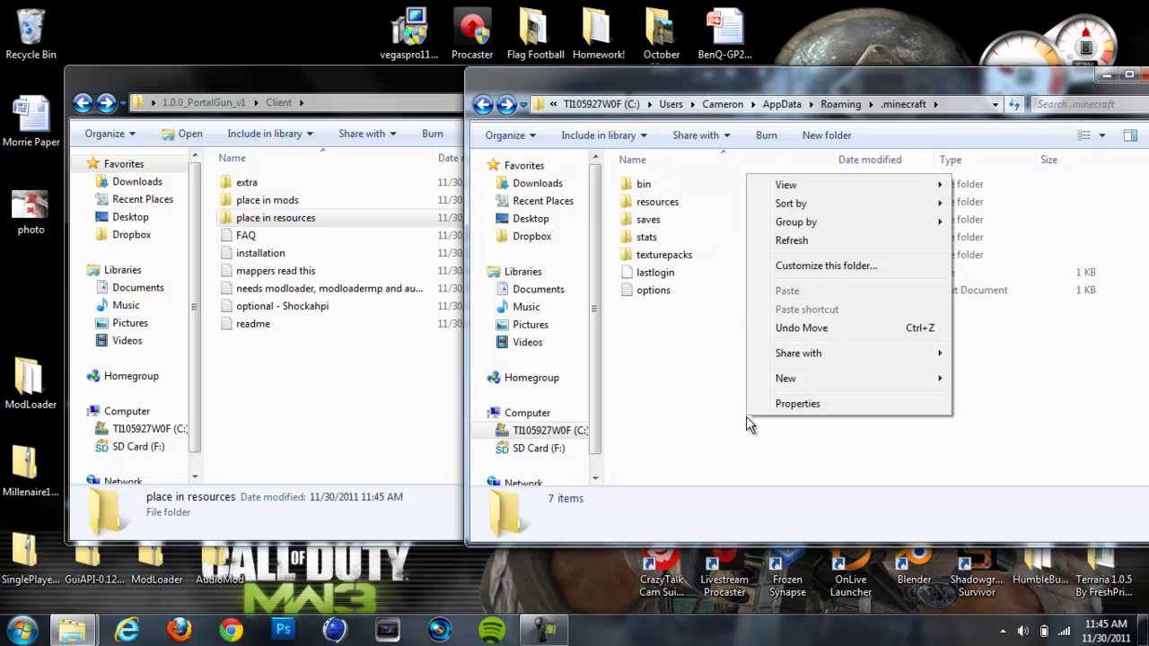
{"action": "right_click", "coordinate": [694, 389]}
{"action": "mouse_move", "coordinate": [751, 349]}
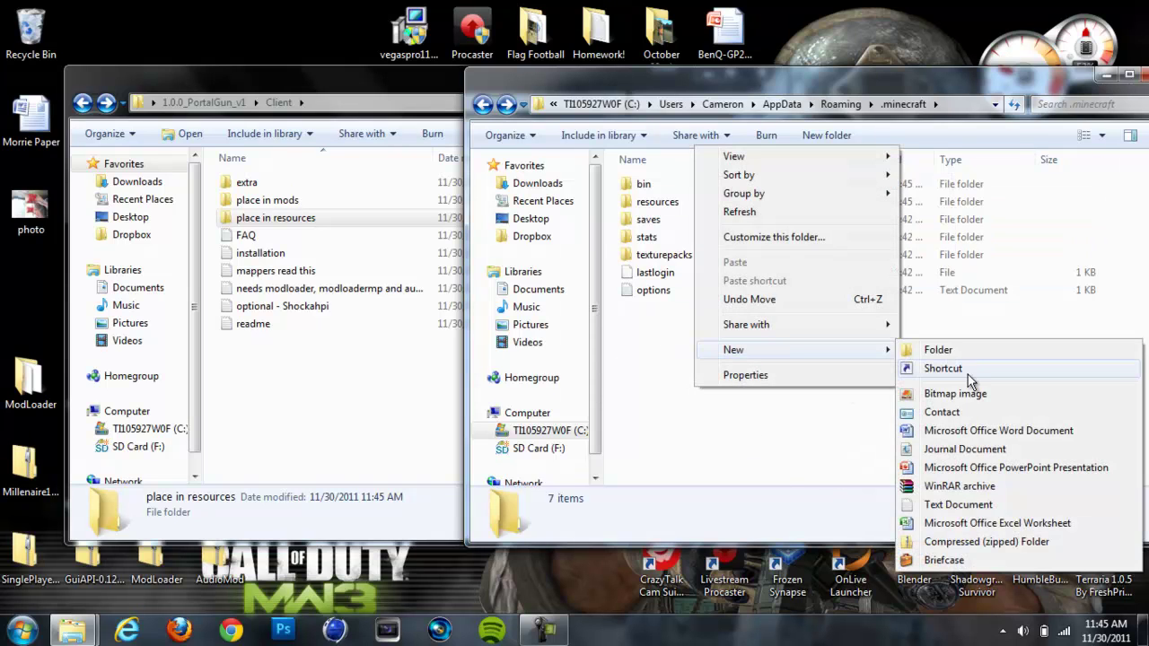
{"action": "left_click", "coordinate": [962, 355]}
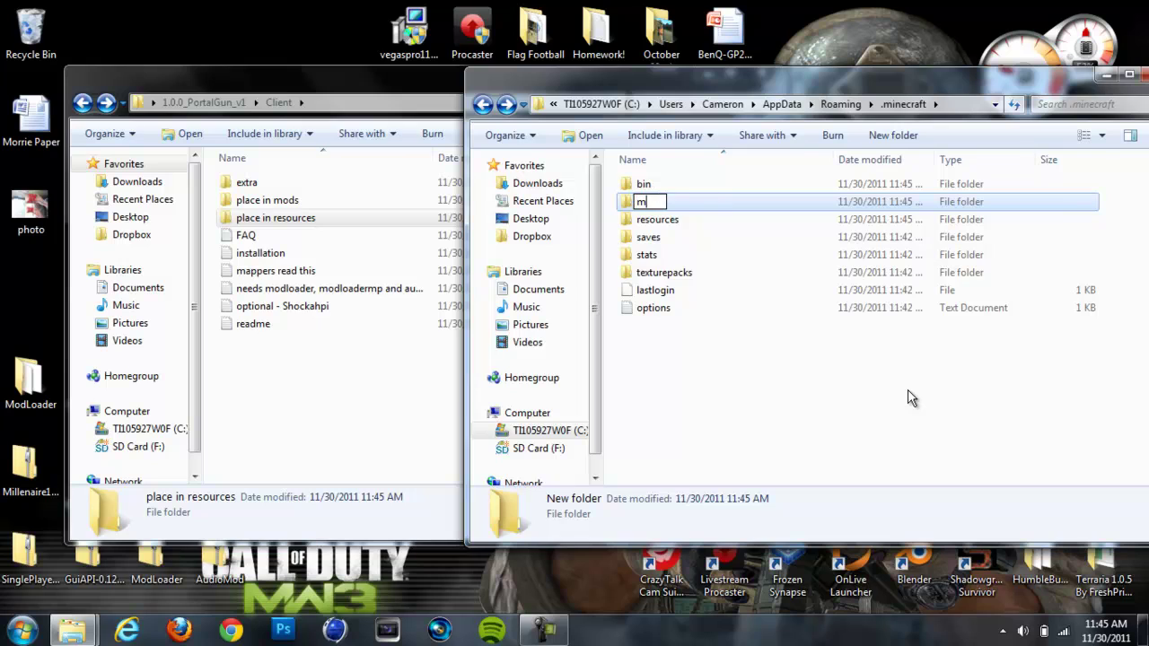
{"action": "type", "text": "ods"}
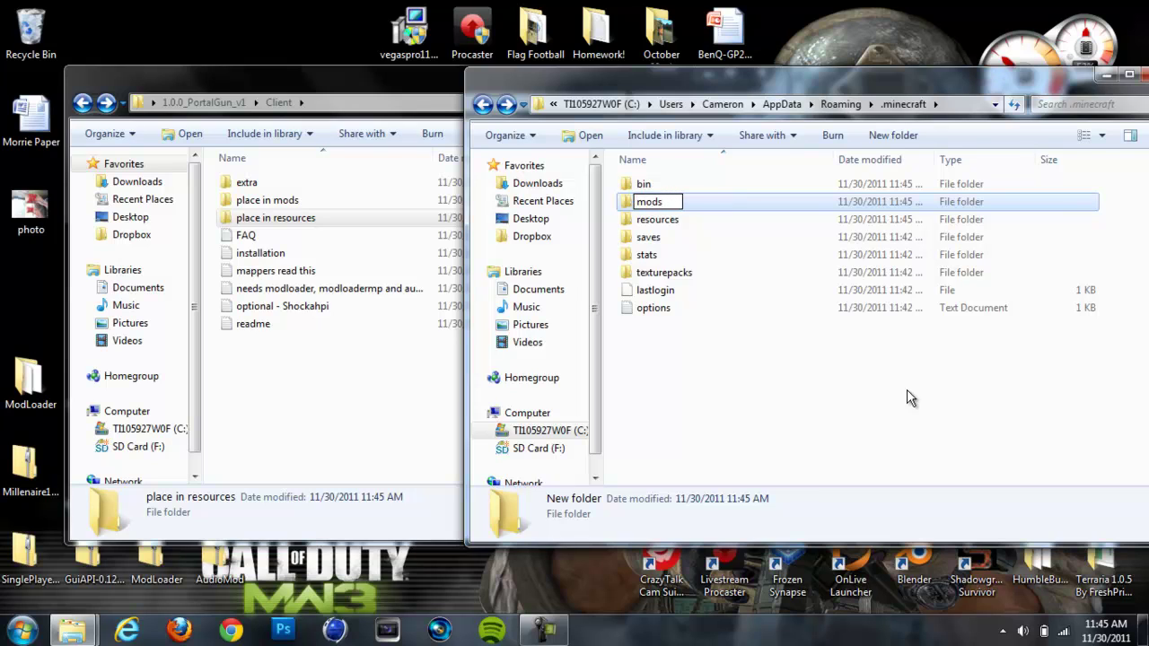
{"action": "key", "text": "Return"}
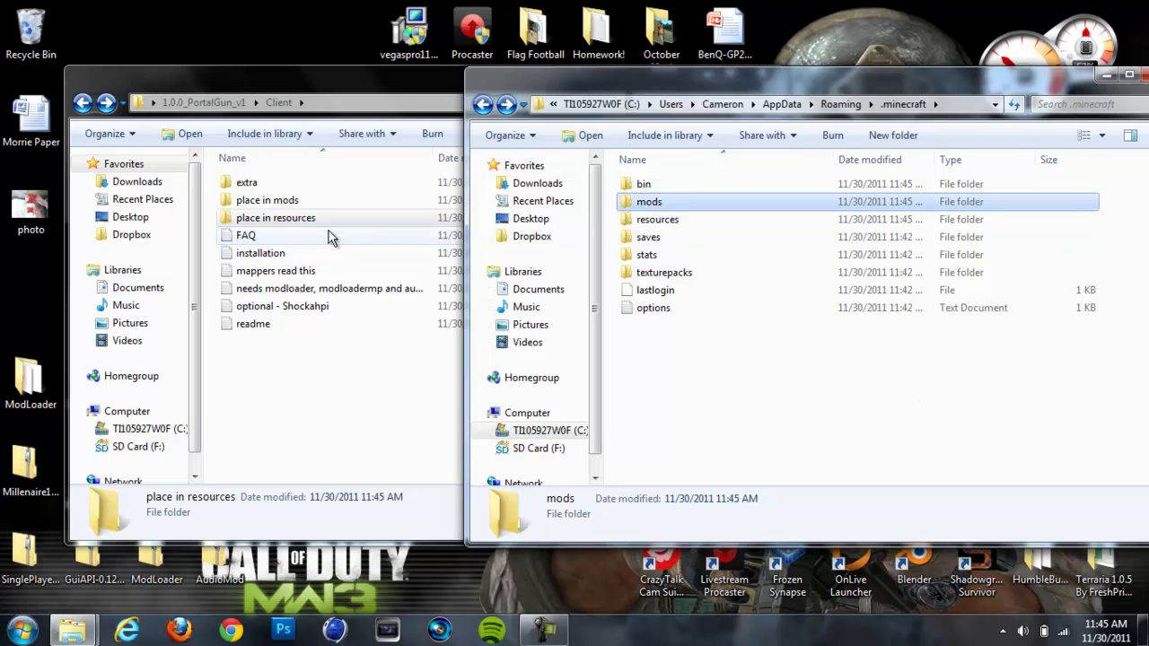
Step: Move the portalgun1.0.0v1 zip file from PortalGun's "place in mods" folder into the new mods folder
{"action": "double_click", "coordinate": [692, 199]}
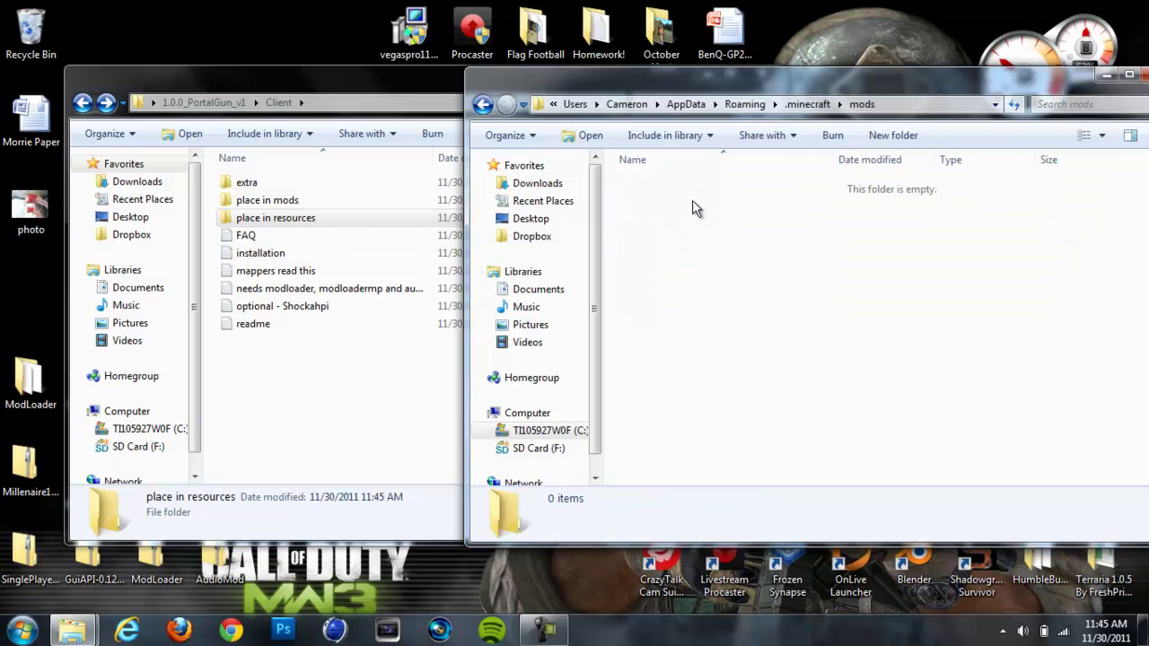
{"action": "left_click", "coordinate": [279, 81]}
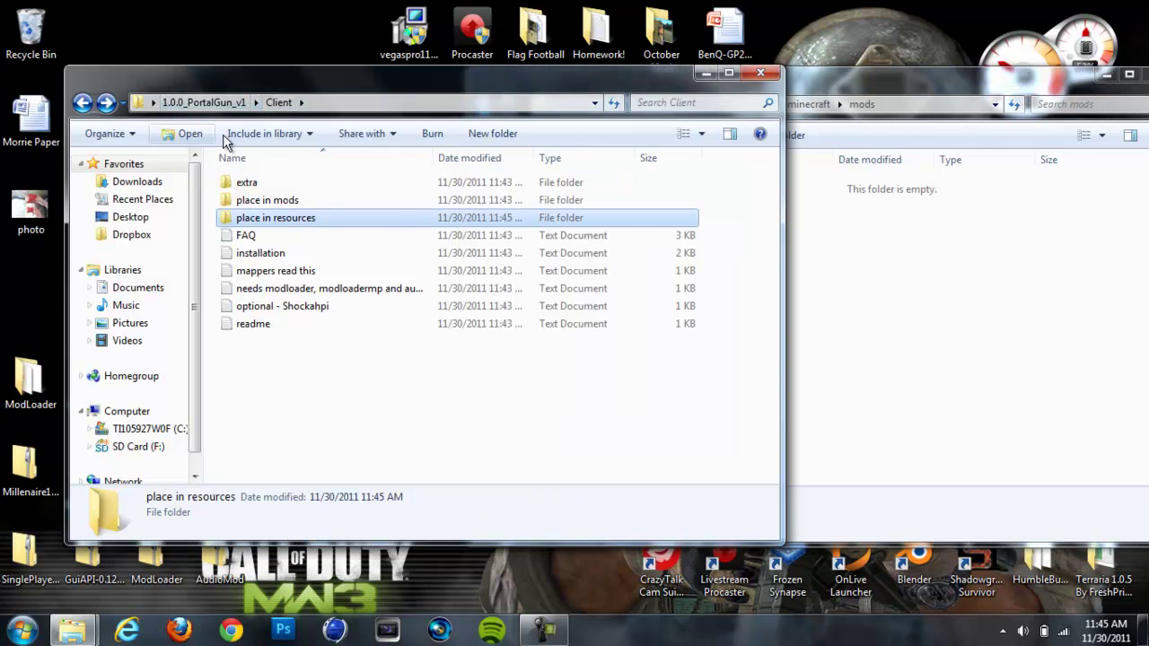
{"action": "double_click", "coordinate": [243, 202]}
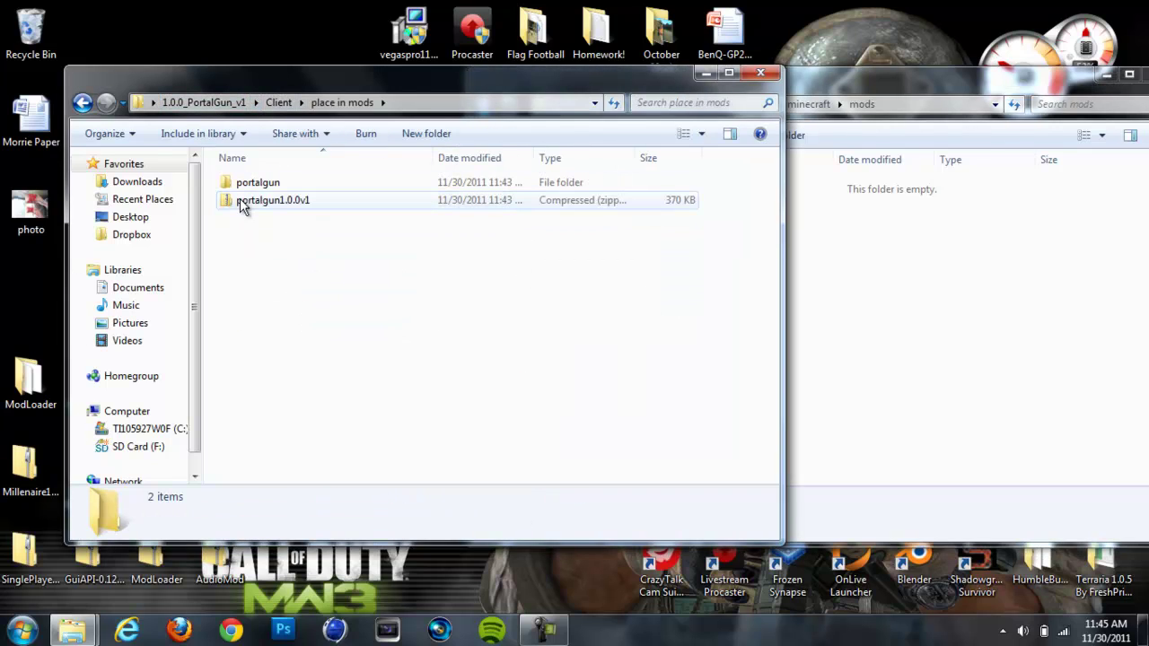
{"action": "left_click_drag", "start_coordinate": [250, 208], "coordinate": [987, 328]}
Step: Check the contents of PortalGun's portalgun and extra subfolders, then close the PortalGun window
{"action": "double_click", "coordinate": [258, 182]}
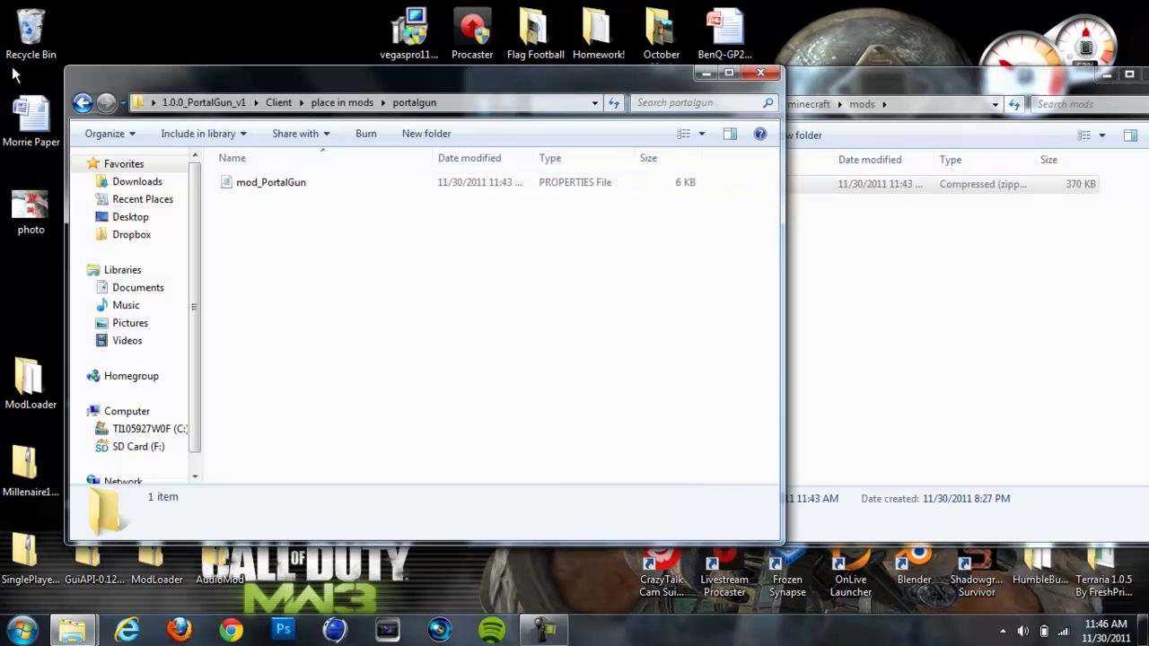
{"action": "left_click", "coordinate": [81, 102]}
{"action": "left_click", "coordinate": [80, 102]}
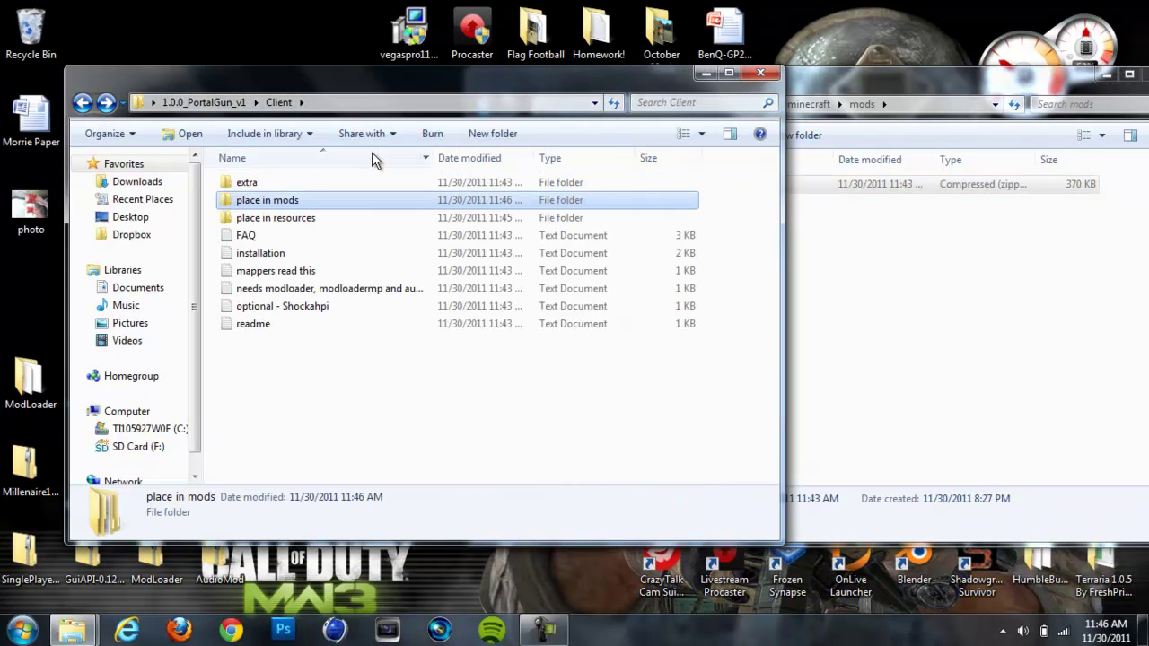
{"action": "double_click", "coordinate": [370, 182]}
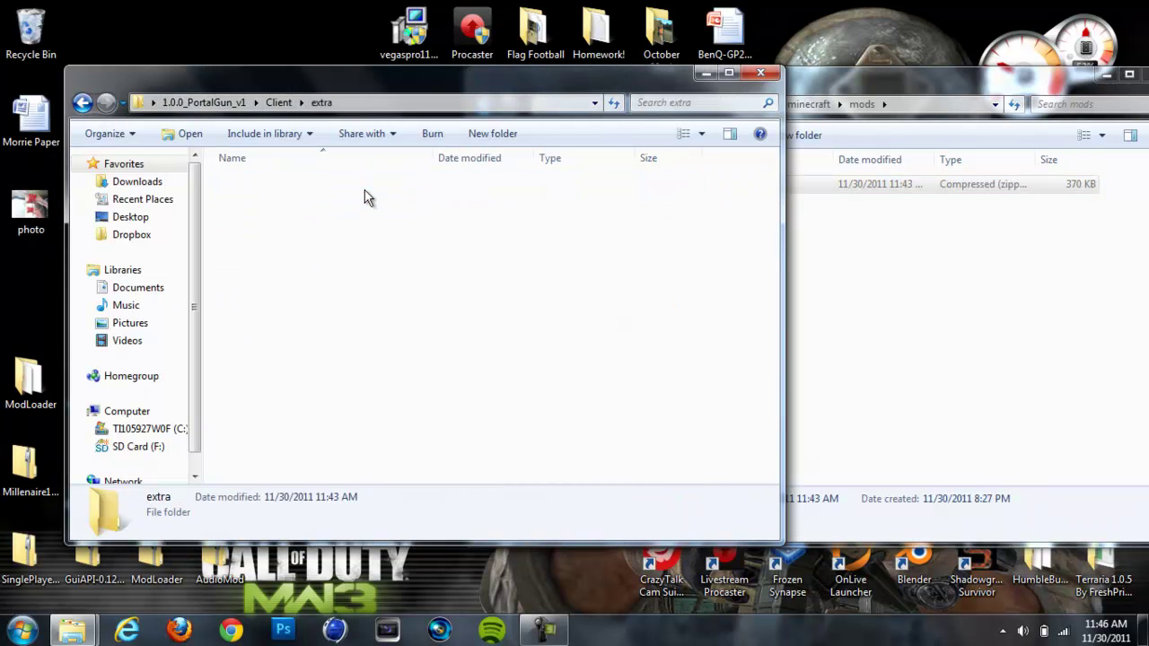
{"action": "left_click", "coordinate": [760, 73]}
Step: Shift the mods folder window clear of the desktop's Minecraft shortcut, keeping it at its reduced size
{"action": "double_click", "coordinate": [854, 84]}
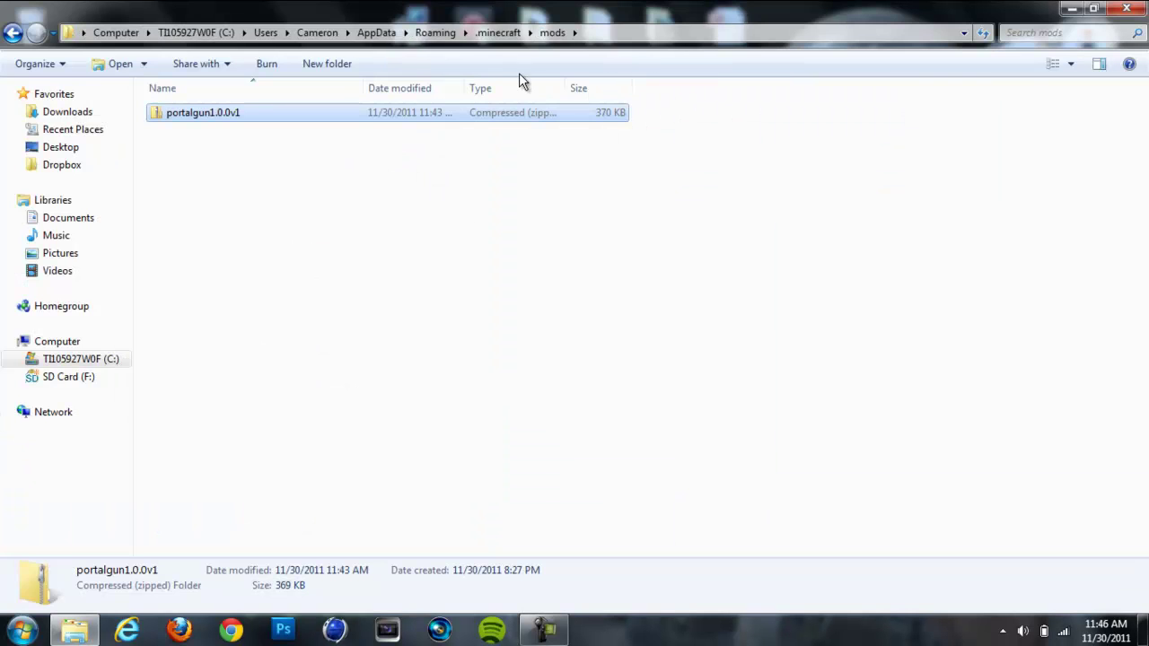
{"action": "left_click", "coordinate": [1111, 7]}
{"action": "left_click_drag", "start_coordinate": [1111, 90], "coordinate": [729, 60]}
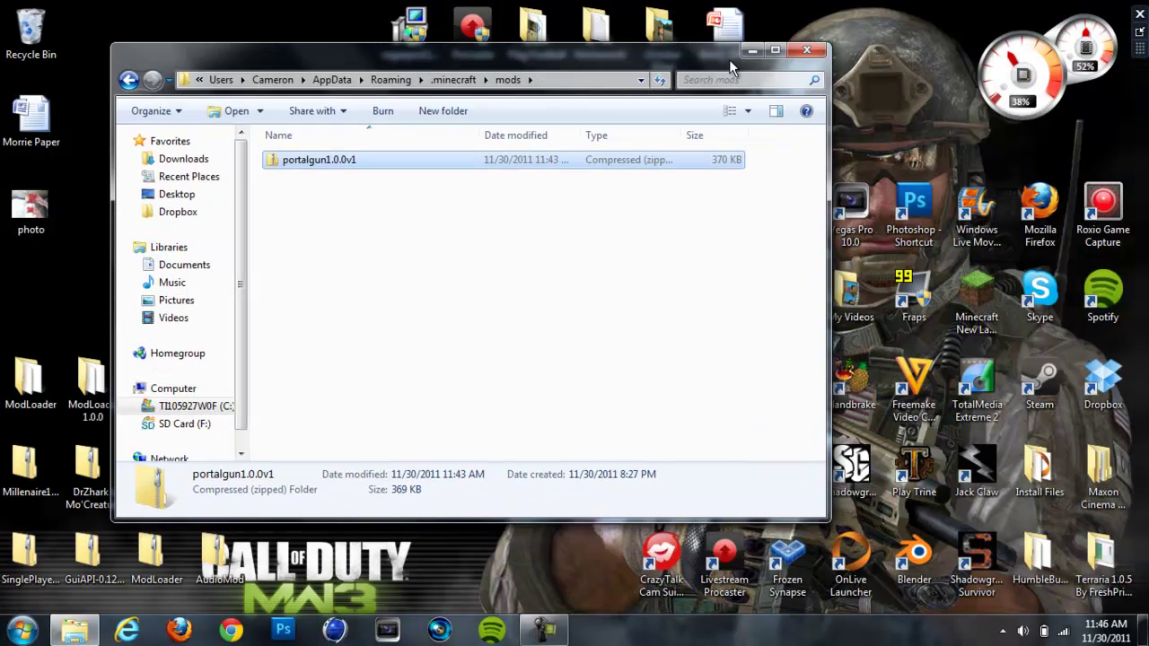
Step: Close the mods folder window and move the Minecraft window clear of the folders on the desktop
{"action": "left_click", "coordinate": [813, 42]}
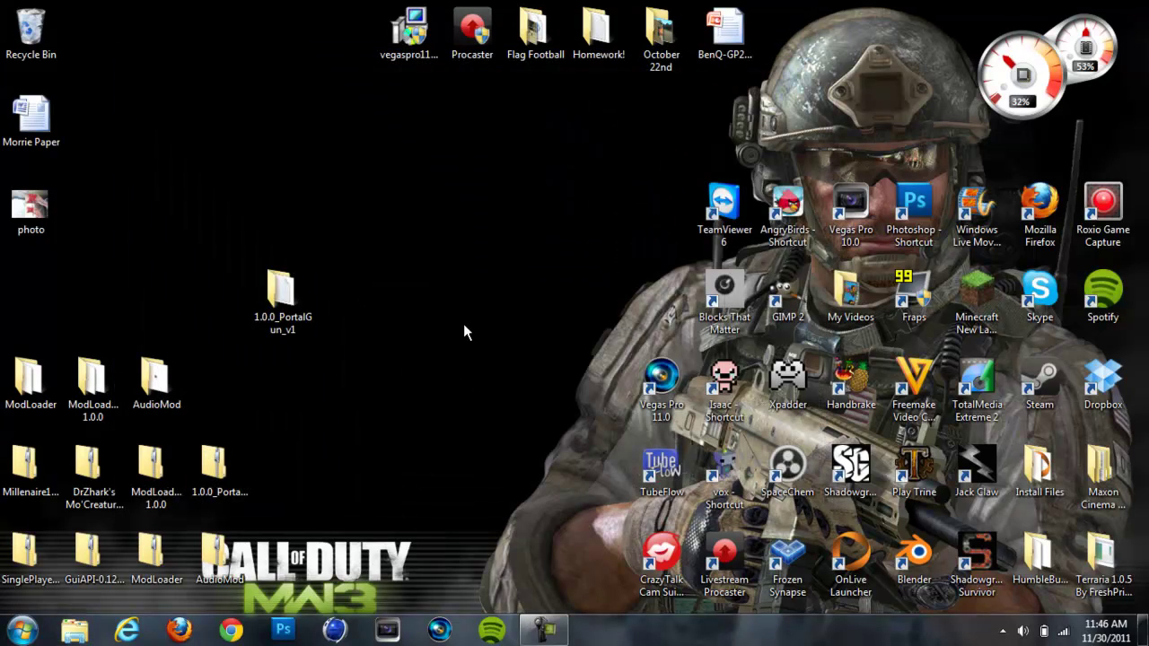
{"action": "left_click", "coordinate": [542, 630]}
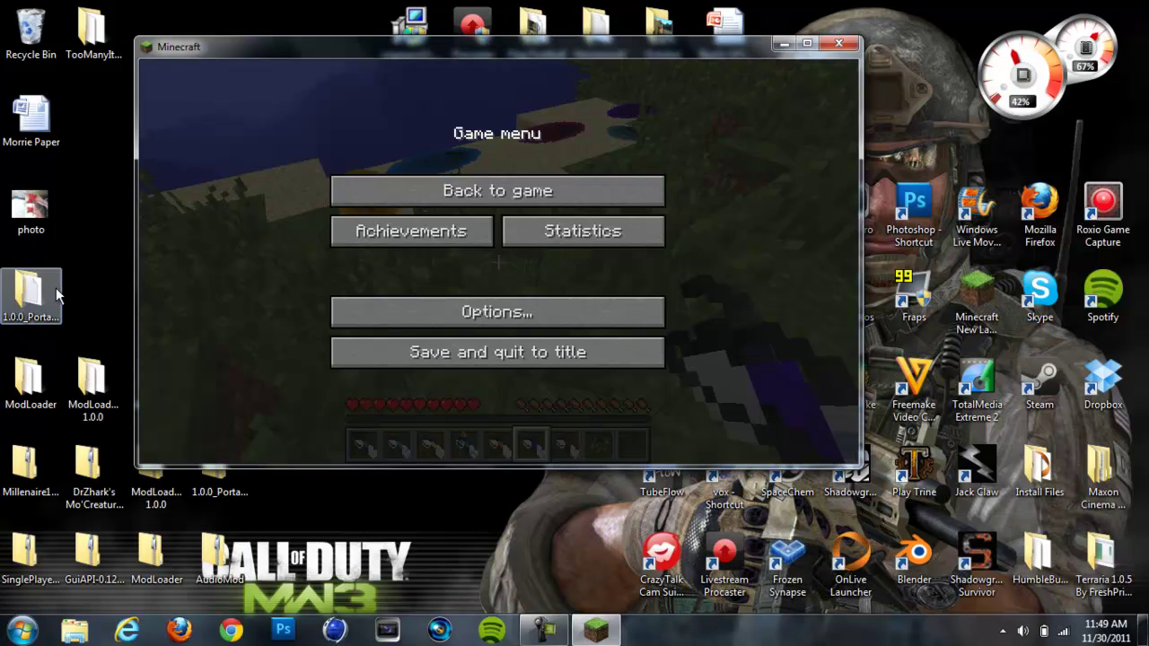
{"action": "left_click_drag", "start_coordinate": [394, 47], "coordinate": [705, 91]}
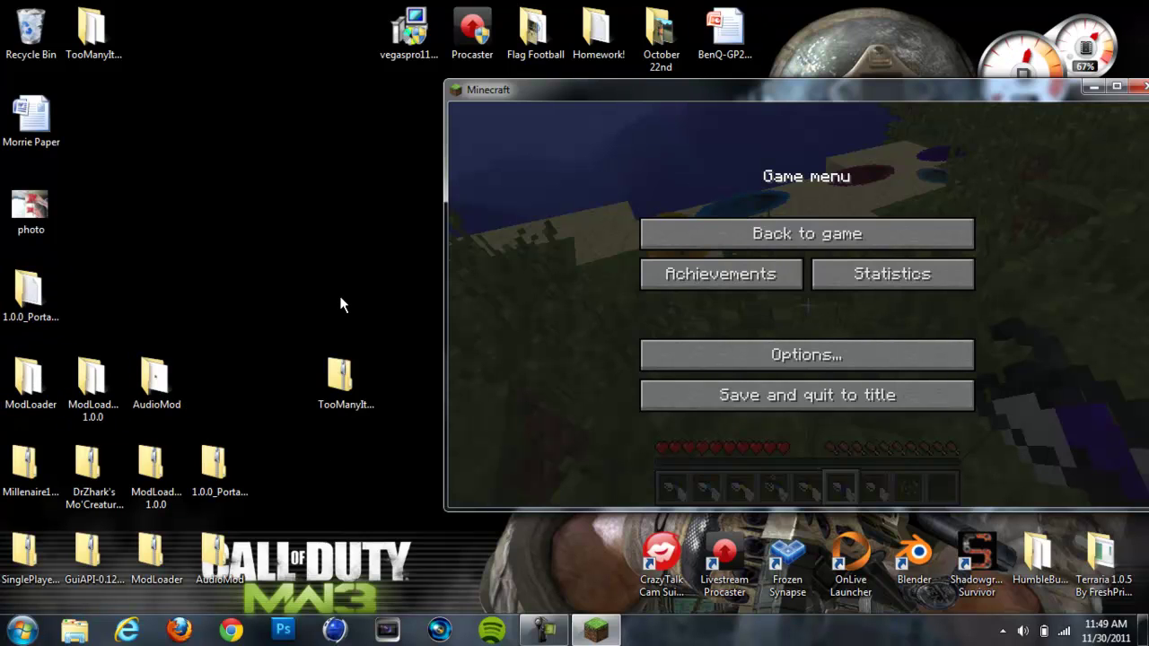
Step: Review the "place in resources" and "place in mods" folders inside 1.0.0_PortalGun_v1's Client folder, then close the window
{"action": "double_click", "coordinate": [27, 289]}
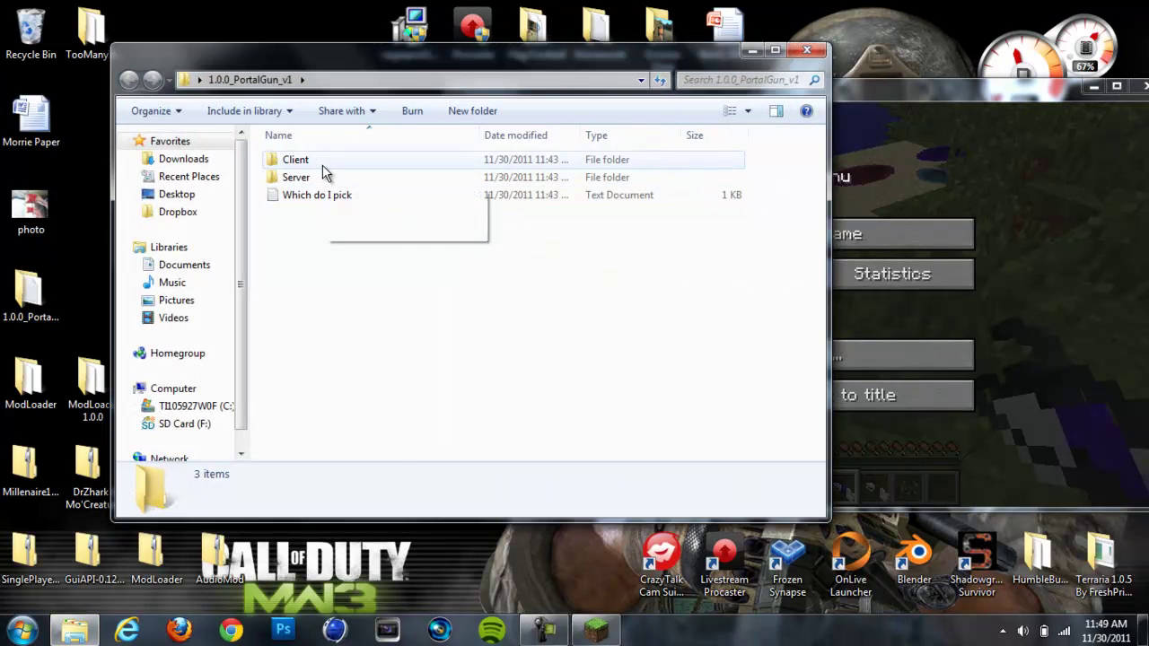
{"action": "double_click", "coordinate": [323, 164]}
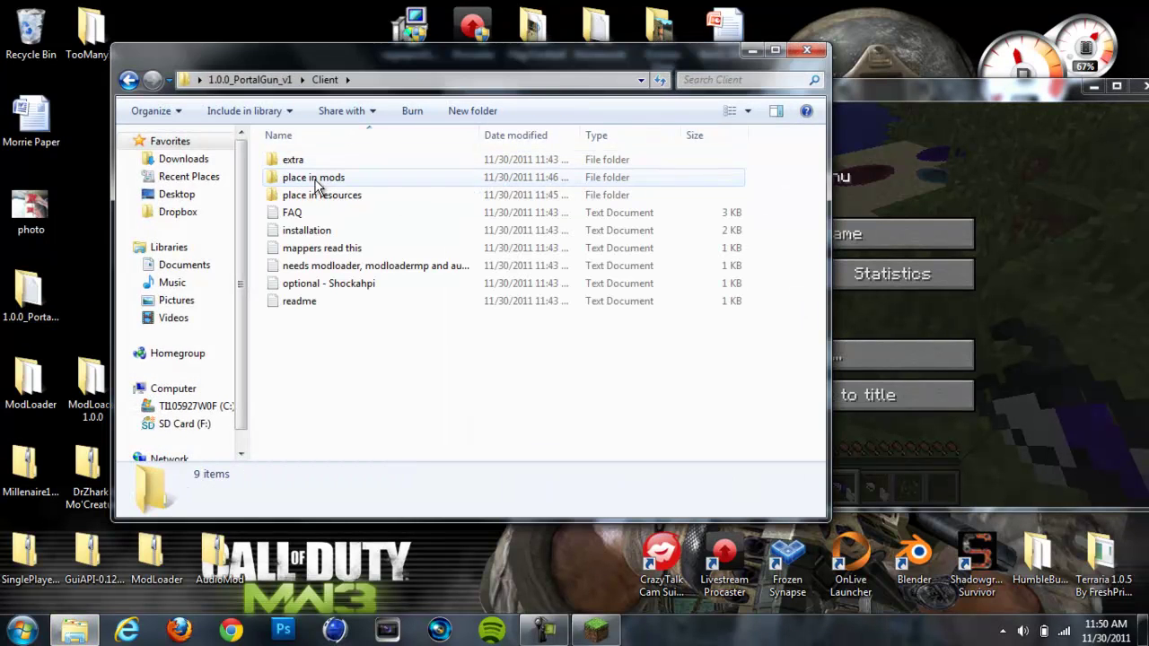
{"action": "double_click", "coordinate": [321, 194]}
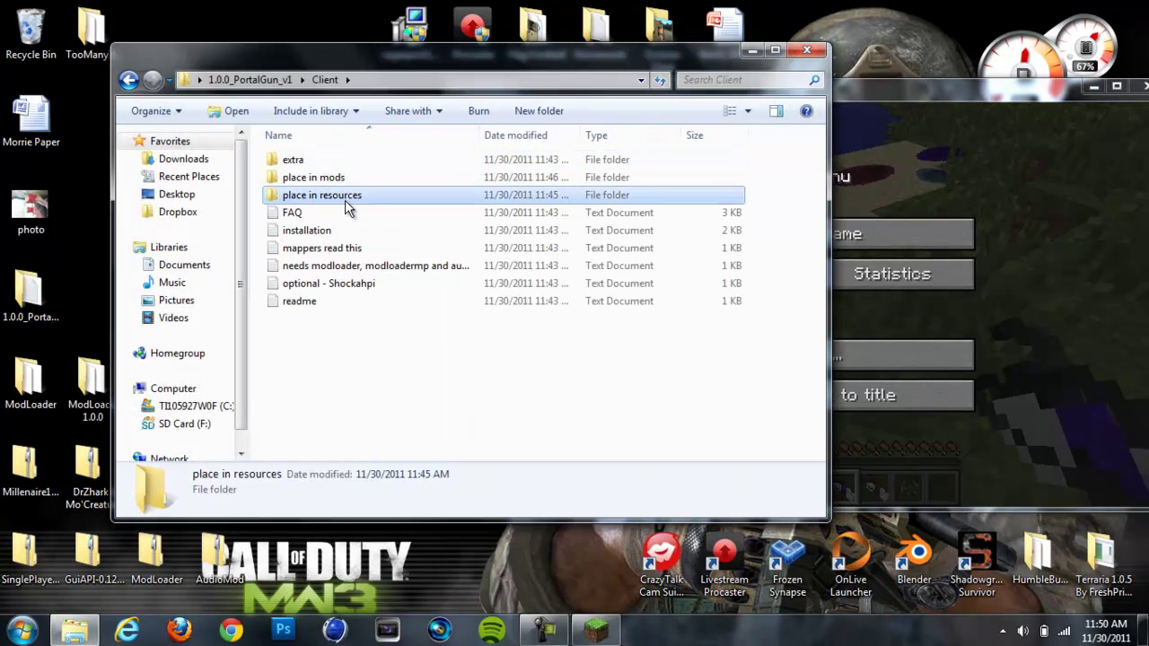
{"action": "left_click", "coordinate": [129, 79]}
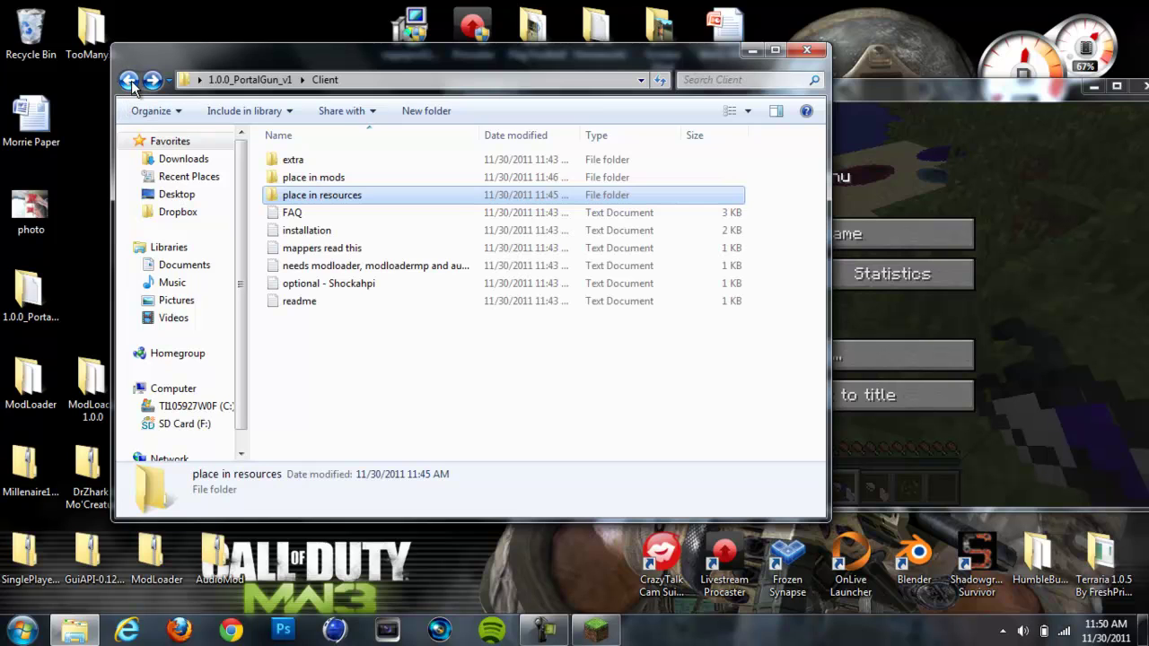
{"action": "double_click", "coordinate": [357, 178]}
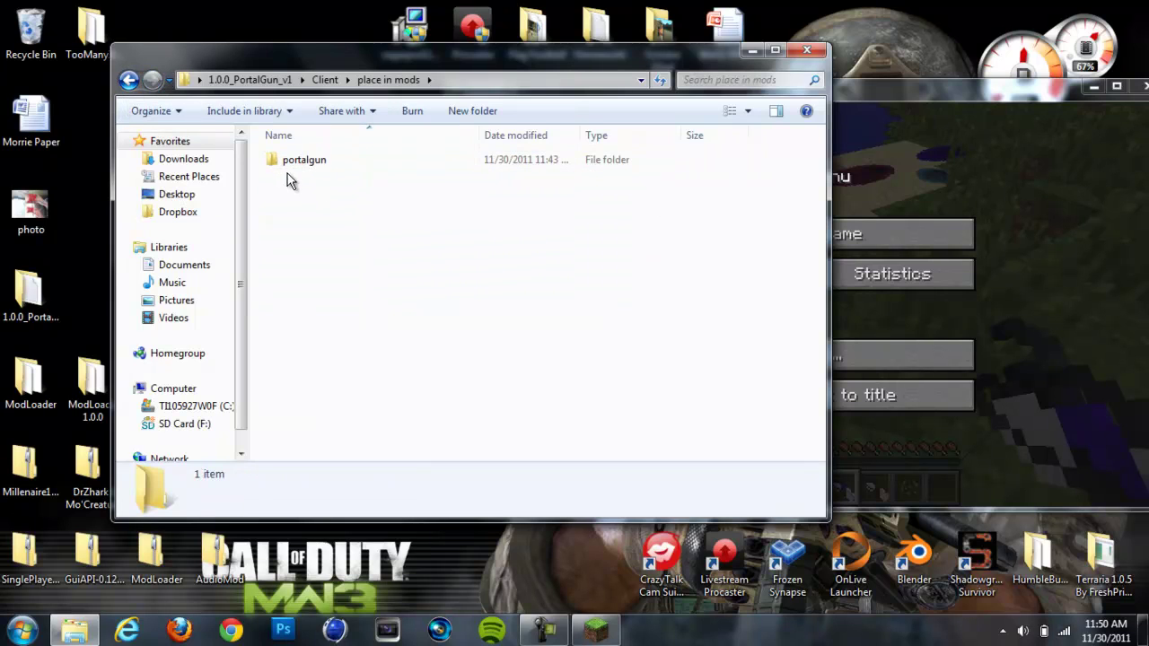
{"action": "left_click", "coordinate": [129, 80]}
{"action": "left_click", "coordinate": [793, 51]}
Step: Reposition the Minecraft window, resume the game and walk down to the orange and blue portals on the sand
{"action": "left_click_drag", "start_coordinate": [813, 87], "coordinate": [618, 45]}
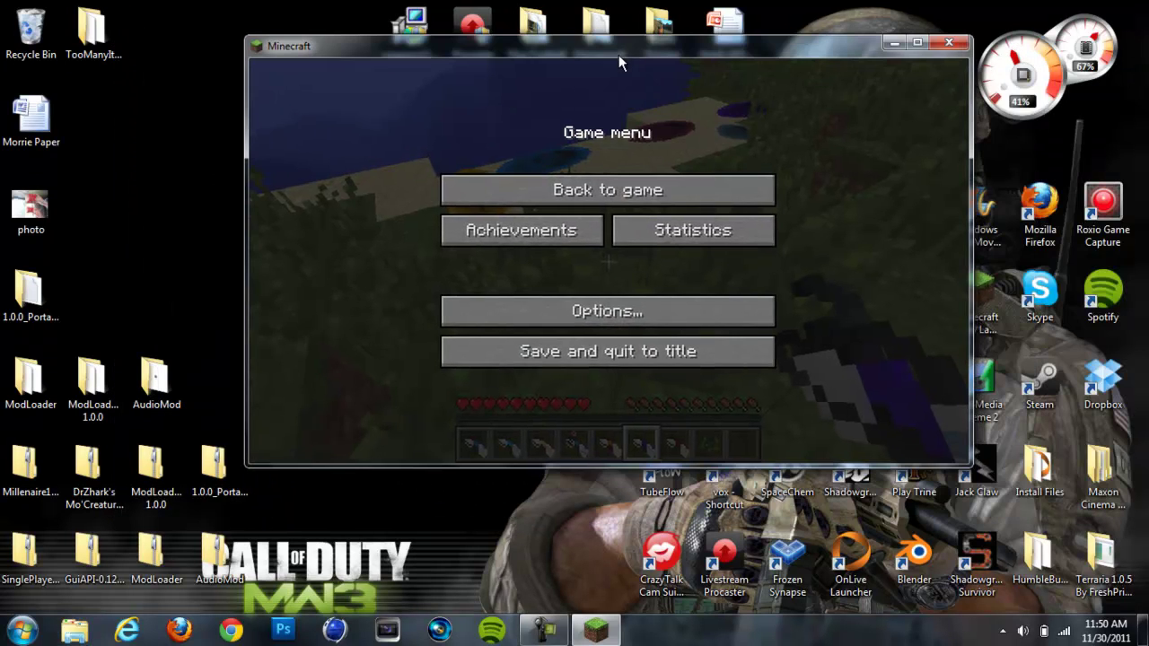
{"action": "left_click", "coordinate": [608, 189]}
{"action": "key", "text": "w"}
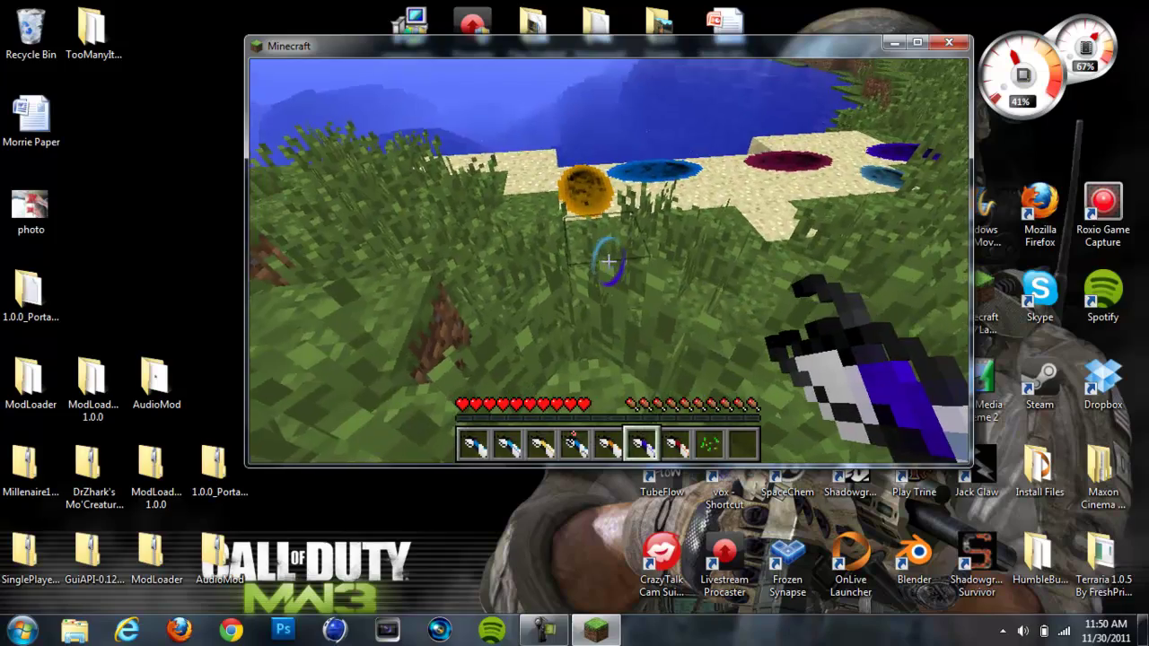
{"action": "key", "text": "a"}
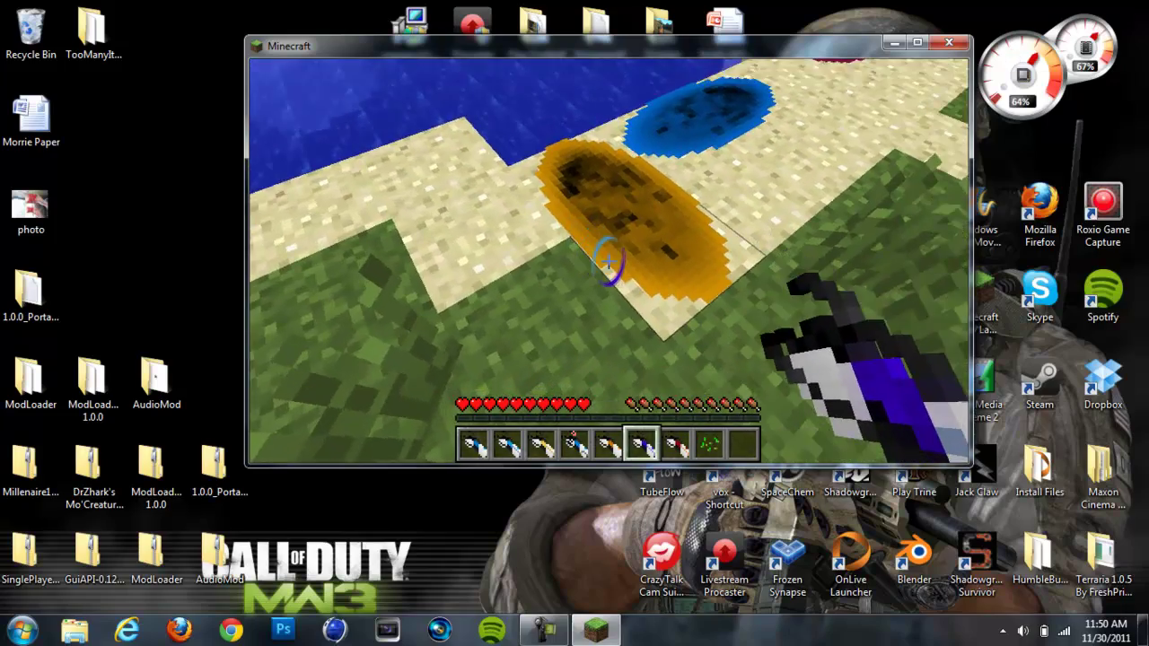
{"action": "key", "text": "w"}
{"action": "key", "text": "s"}
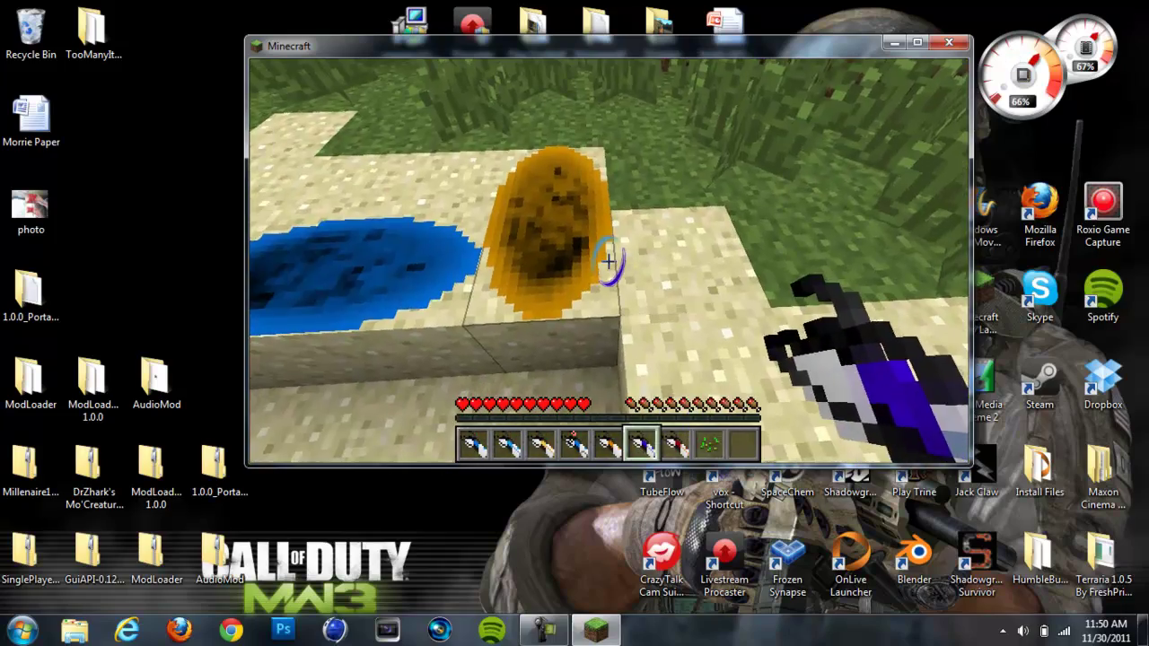
Step: Cycle through the portal guns in the hotbar and equip the orange one in the fifth slot
{"action": "scroll", "coordinate": [608, 261], "scroll_direction": "up", "scroll_amount": 2}
{"action": "scroll", "coordinate": [609, 262], "scroll_direction": "up", "scroll_amount": 2}
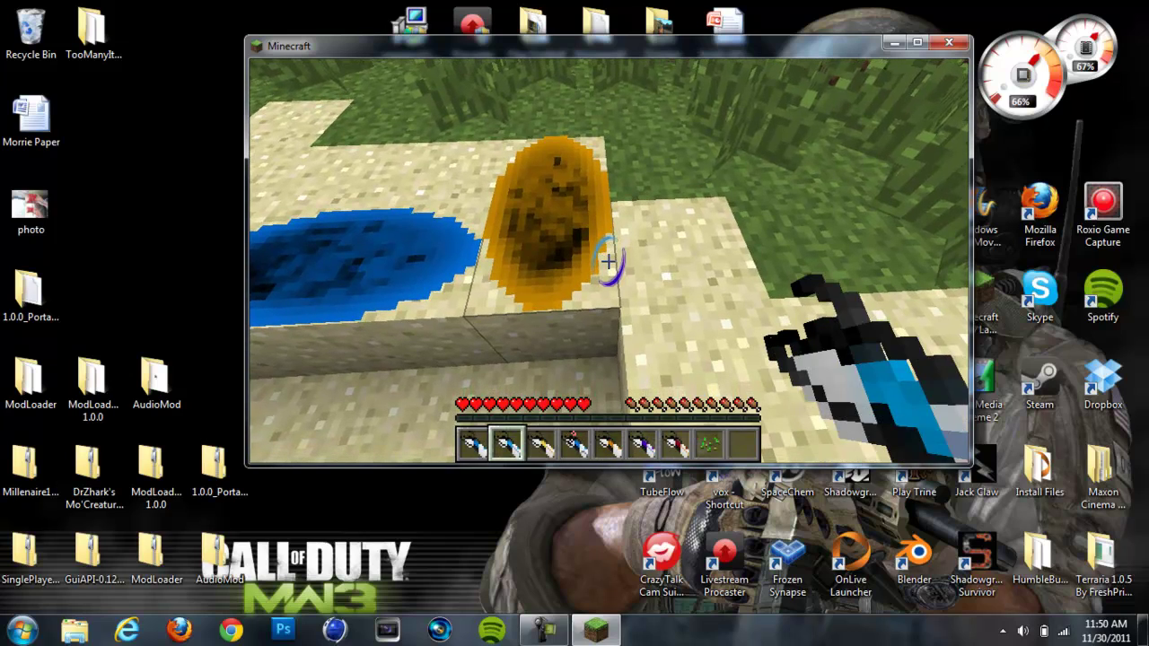
{"action": "scroll", "coordinate": [608, 261], "scroll_direction": "down", "scroll_amount": 4}
{"action": "key", "text": "5"}
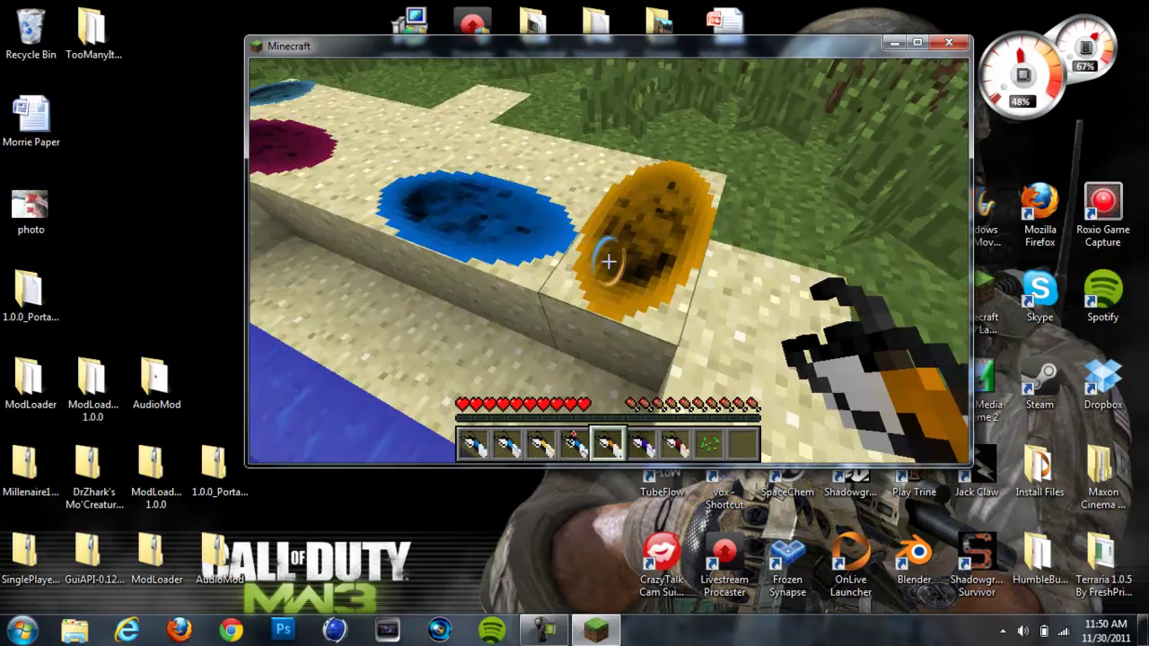
Step: Walk along the shore, shoot an orange portal onto the sand beside the water and go through it
{"action": "key", "text": "w"}
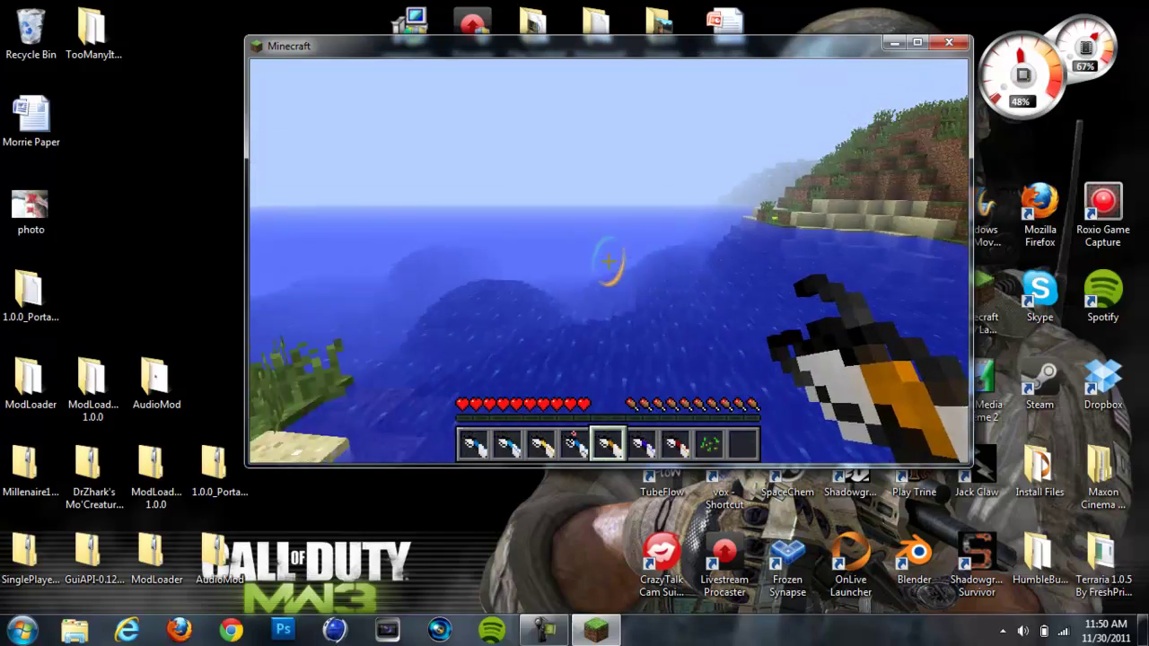
{"action": "key", "text": "w"}
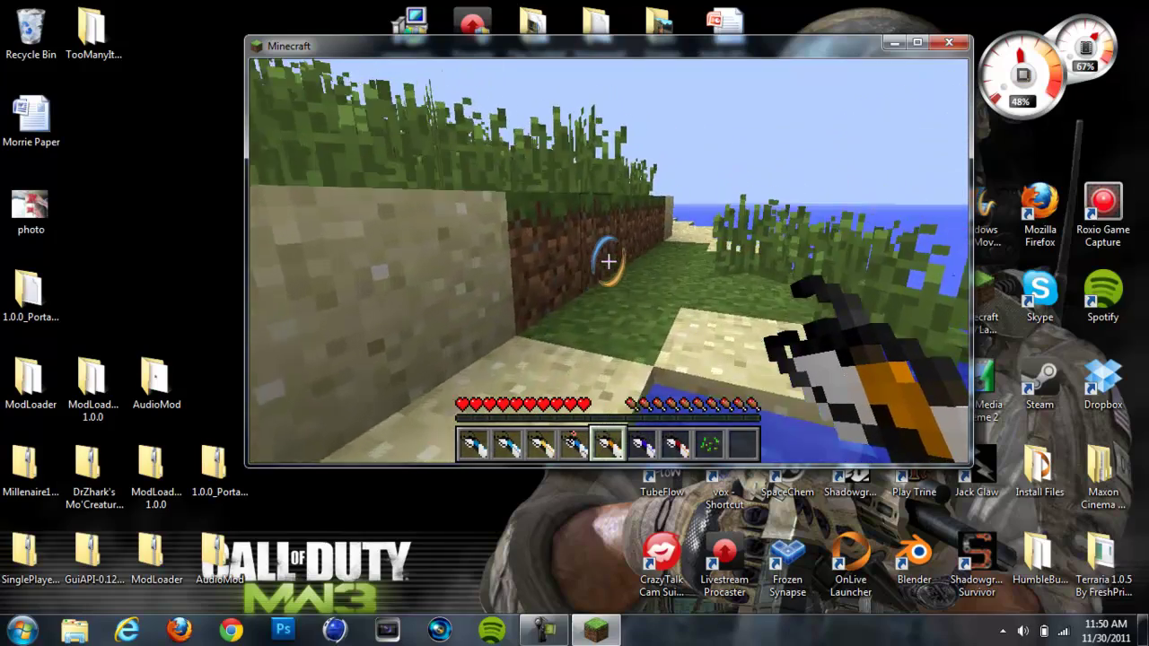
{"action": "key", "text": "space"}
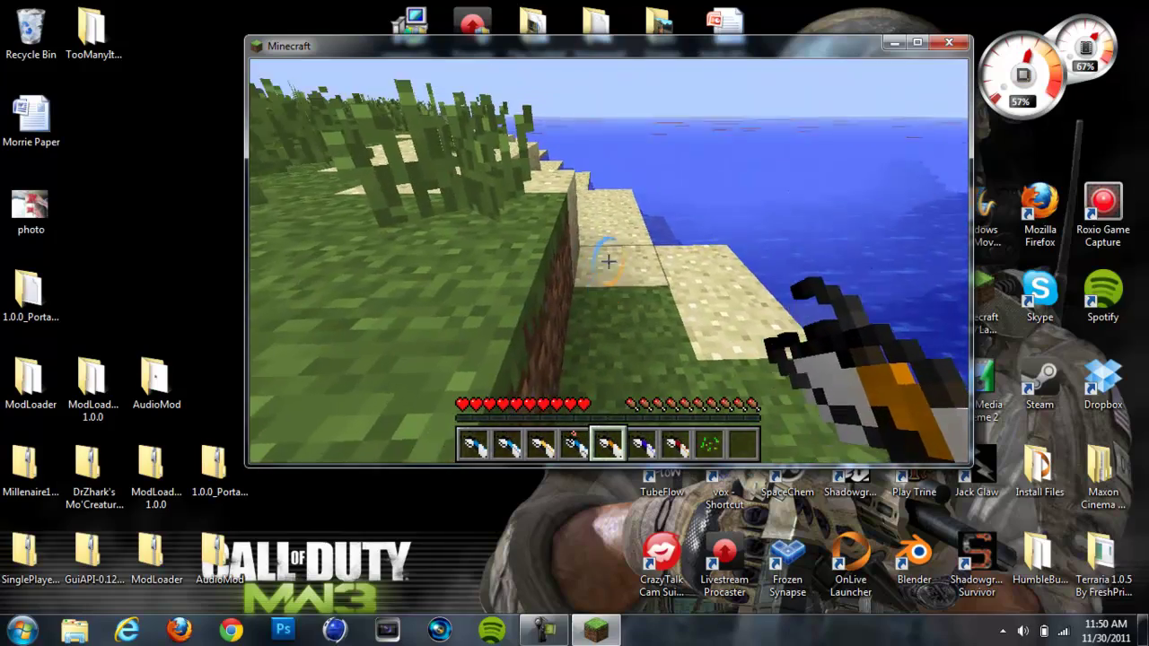
{"action": "right_click", "coordinate": [608, 261]}
{"action": "key", "text": "w"}
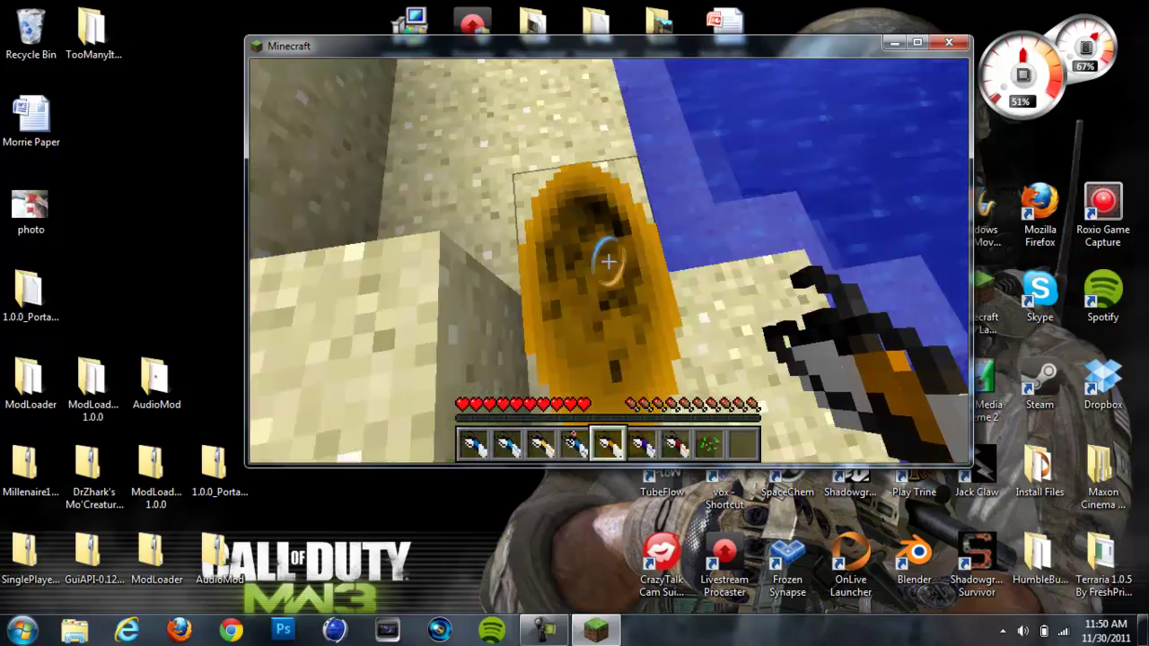
{"action": "key", "text": "w"}
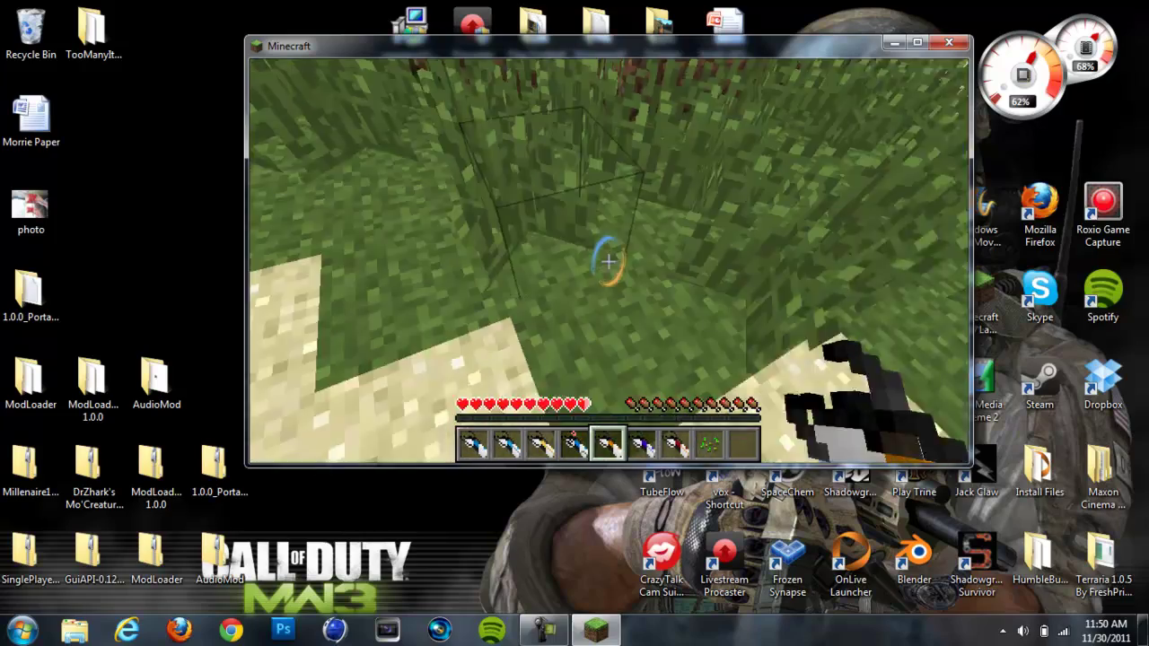
Step: Equip the purple portal gun in the sixth slot and travel between the light blue and purple portals on the beach
{"action": "key", "text": "w"}
{"action": "key", "text": "d"}
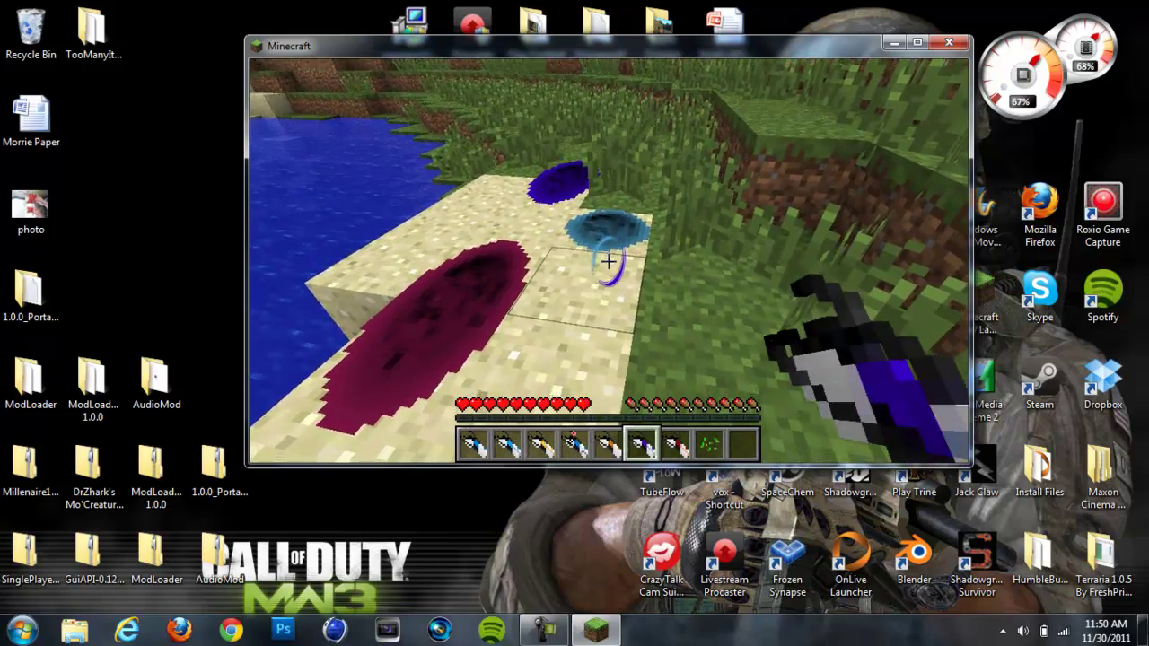
{"action": "key", "text": "w"}
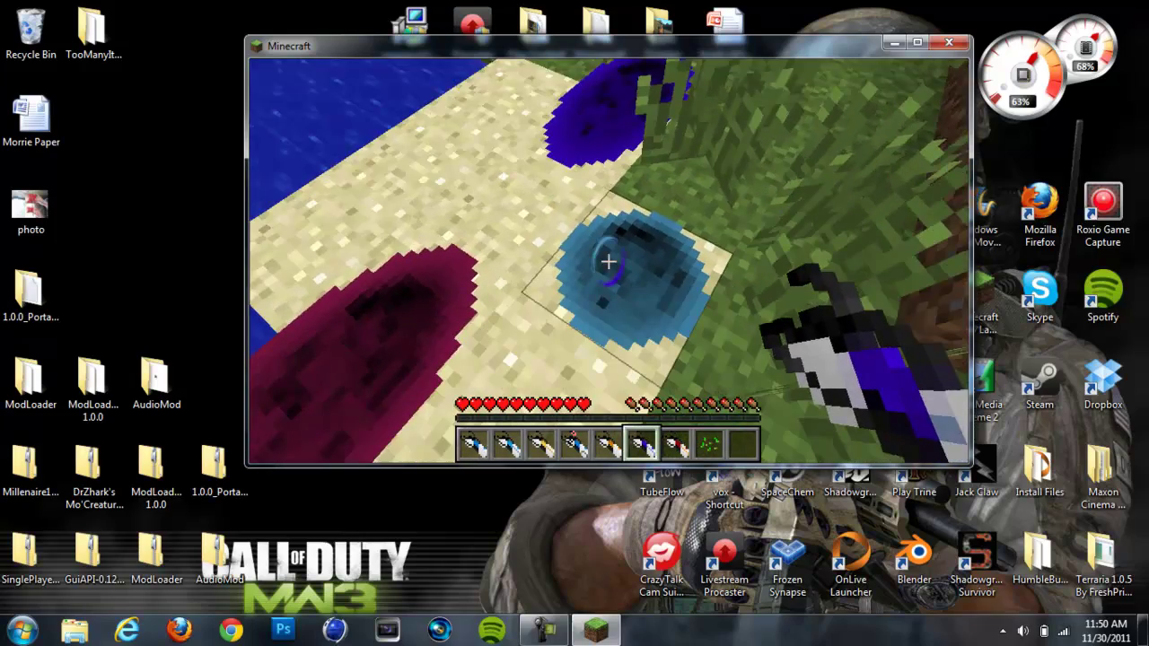
{"action": "key", "text": "w"}
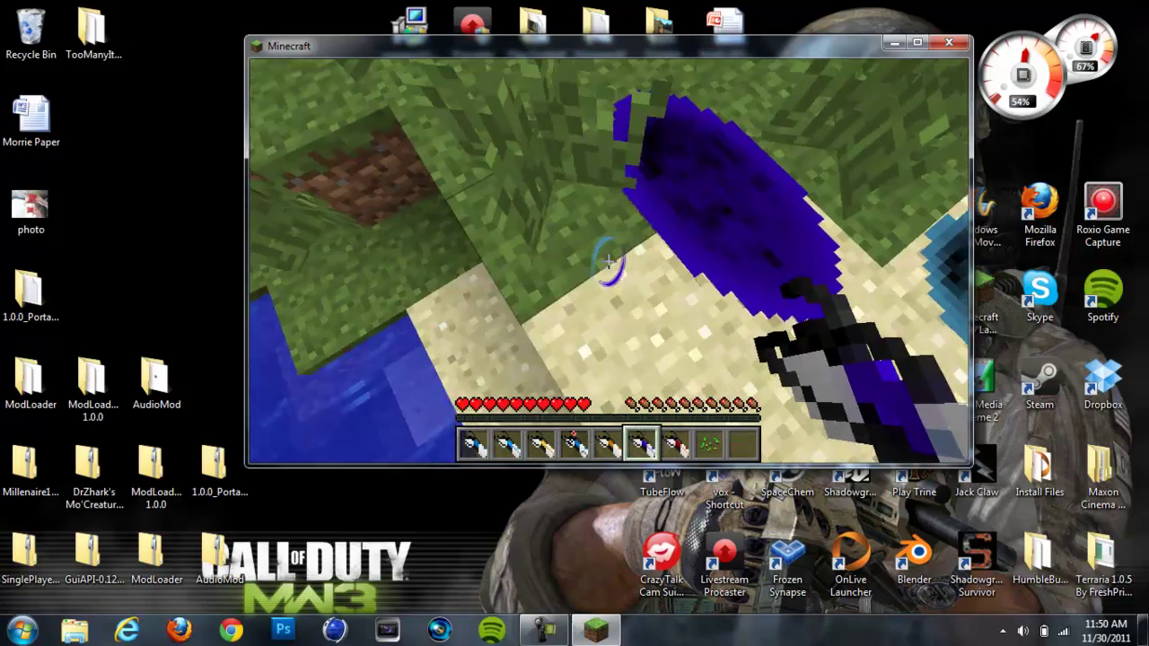
{"action": "key", "text": "w"}
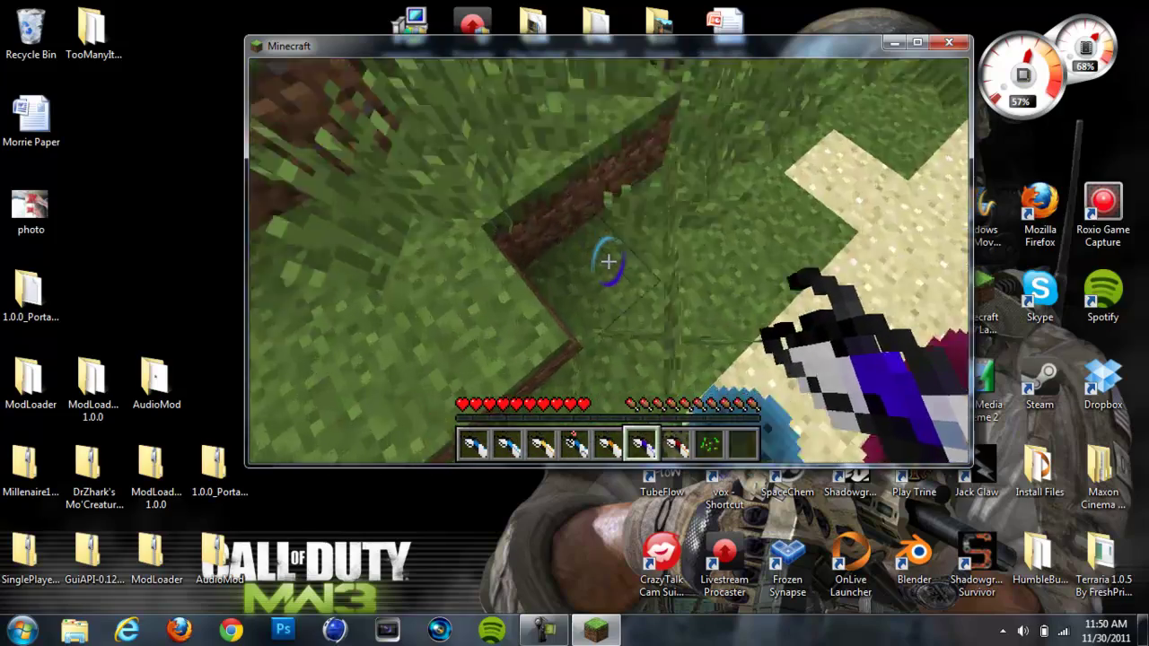
{"action": "key", "text": "w"}
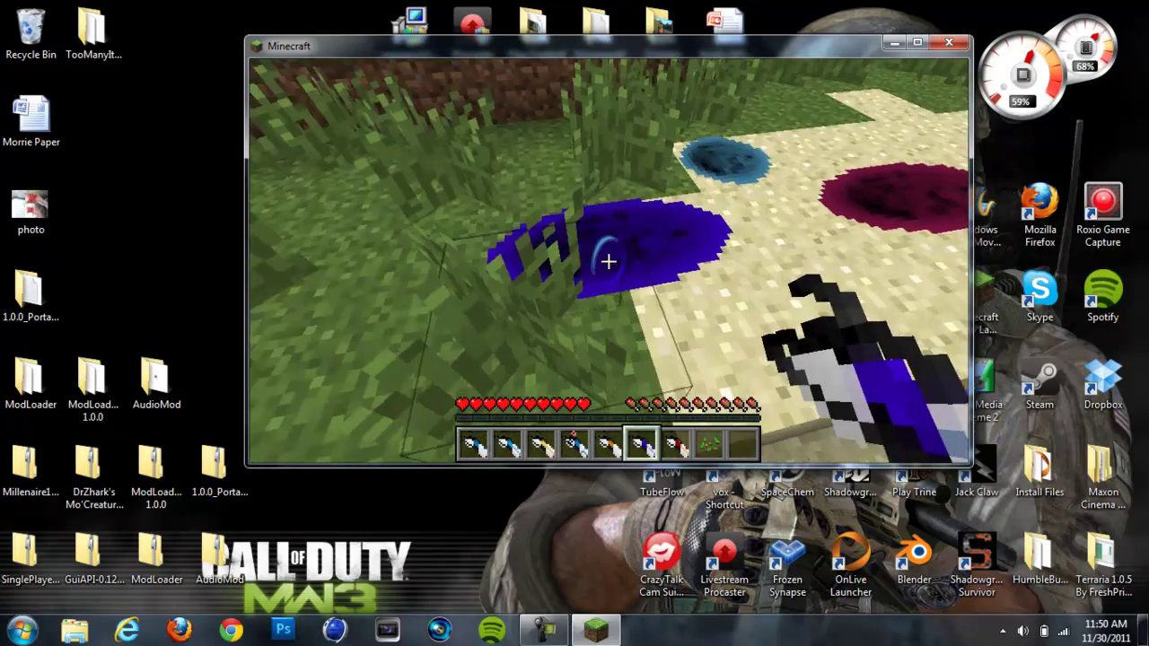
Step: Return along the beach and shoot a red and a yellow portal onto the sand near the blue and purple ones
{"action": "key", "text": "w"}
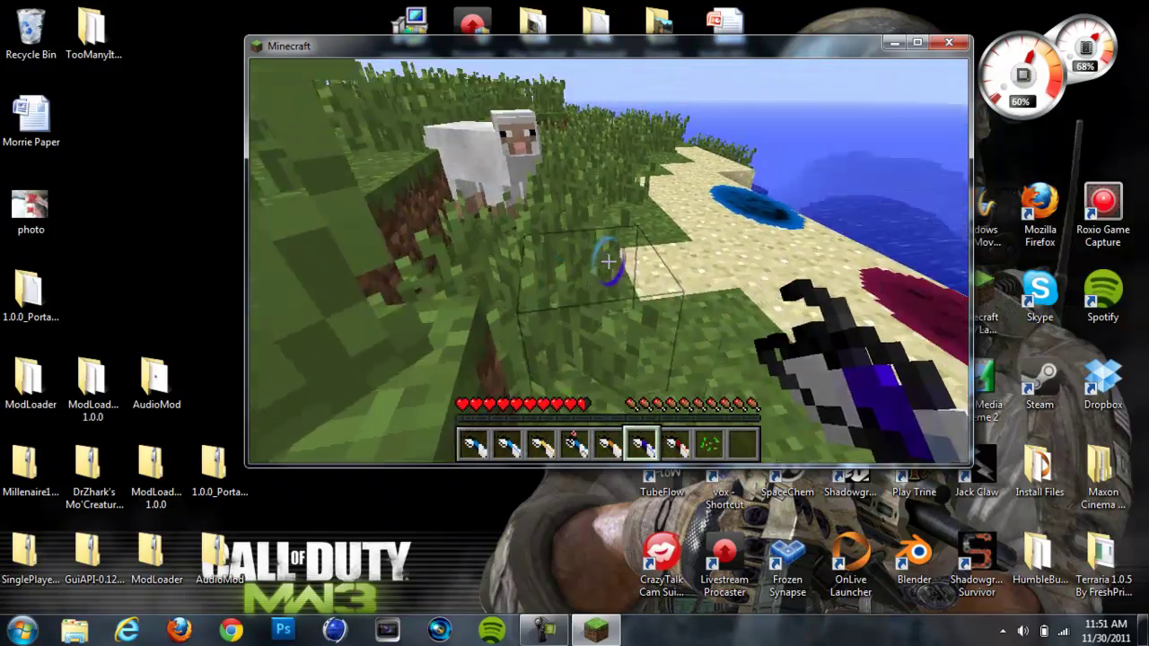
{"action": "key", "text": "w"}
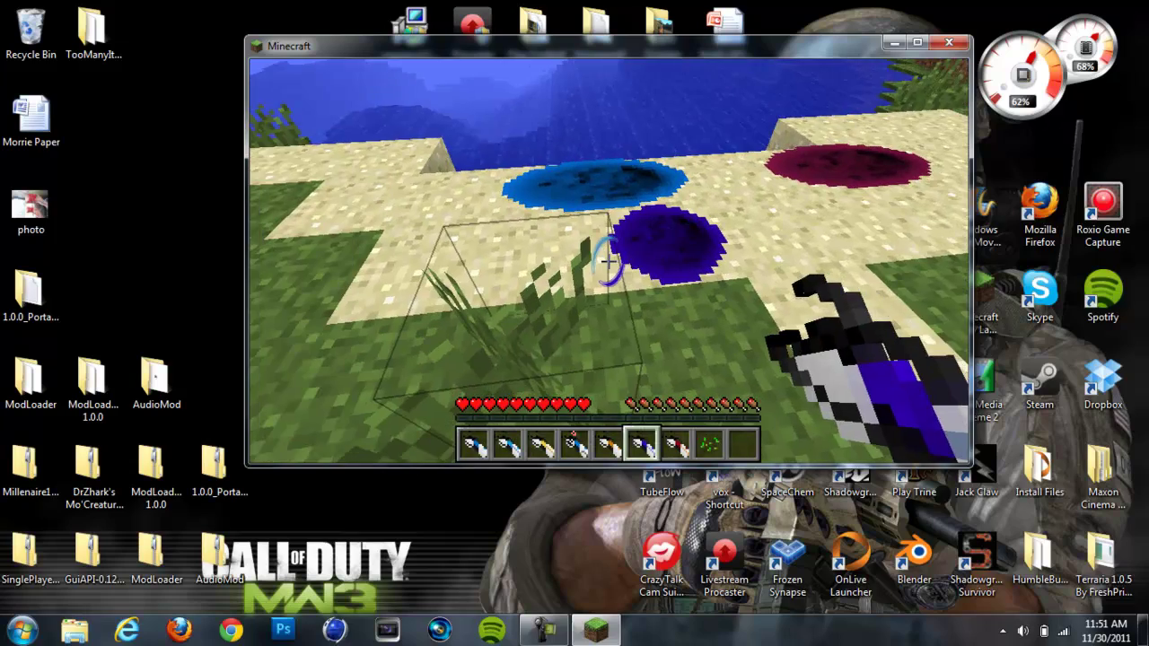
{"action": "left_click", "coordinate": [608, 260]}
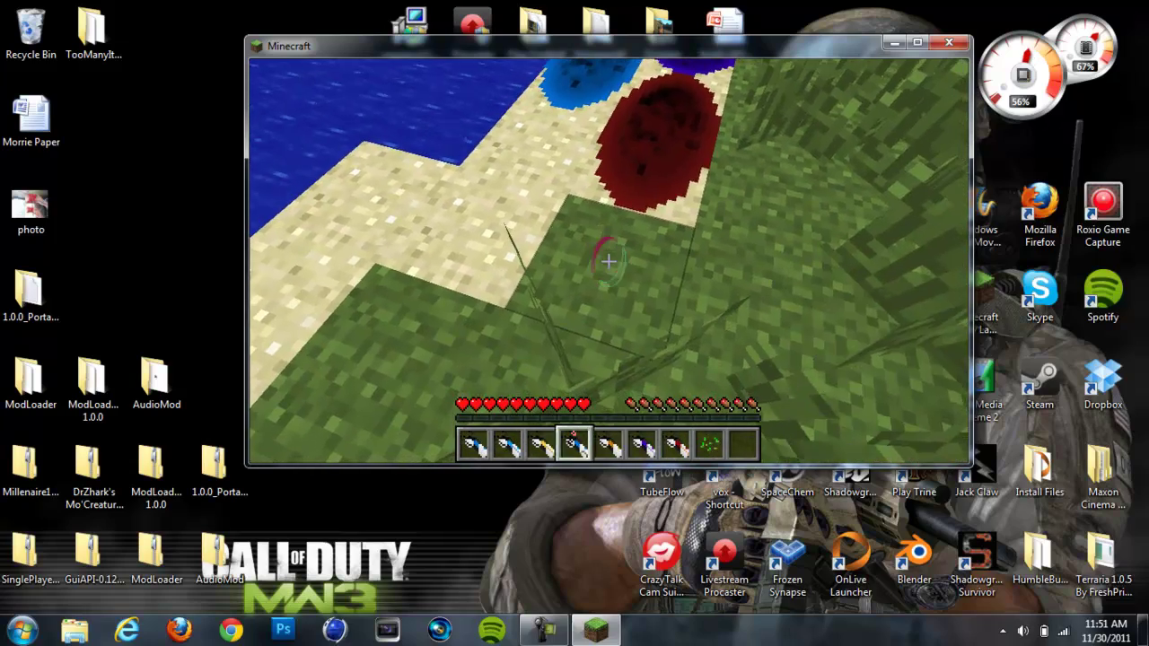
{"action": "left_click", "coordinate": [607, 260]}
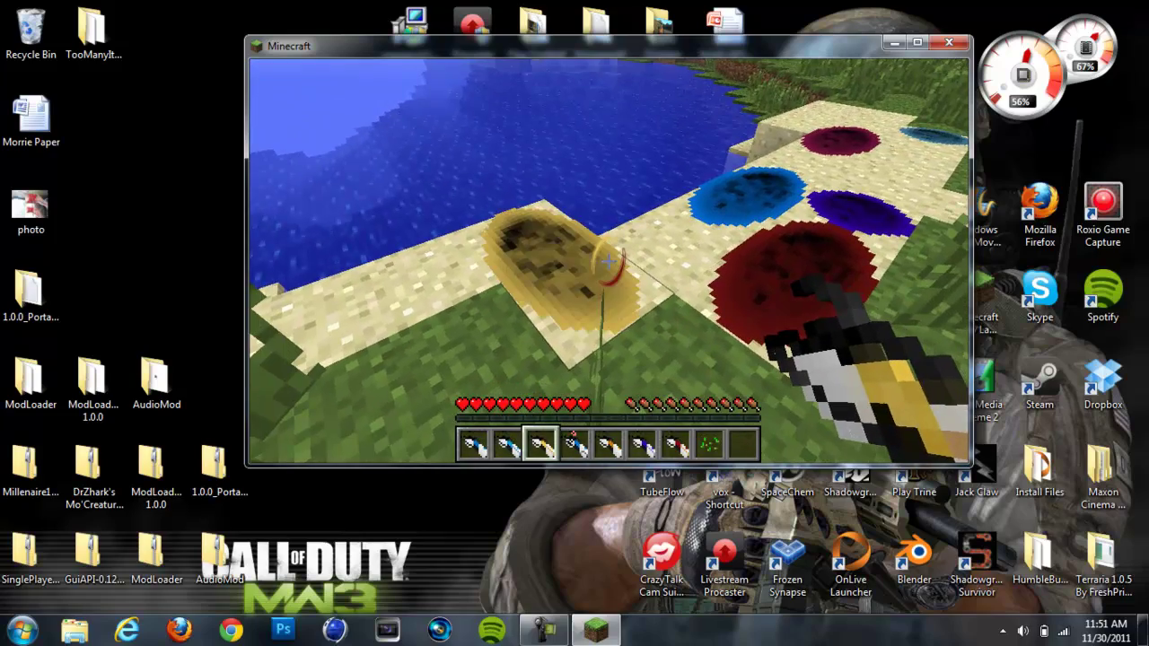